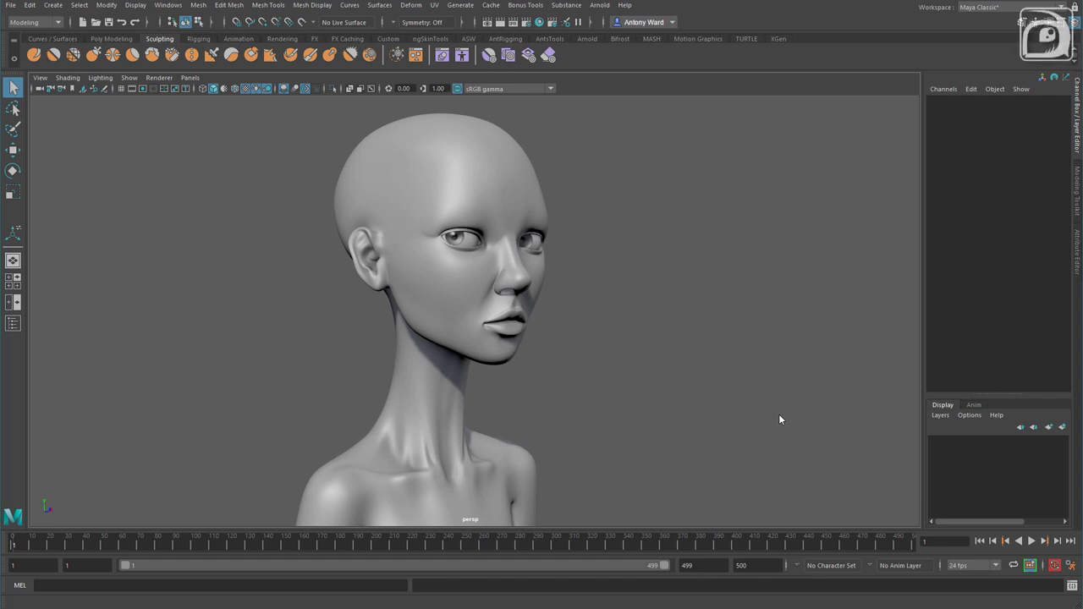
Compare the character bust under default lighting and under all scene lights, ending with all lights in use and nothing selected
mouse_move(574, 398)
alt+mouse_down()
mouse_move(513, 387)
mouse_move(527, 399)
mouse_move(643, 396)
mouse_move(470, 393)
mouse_move(555, 394)
alt+mouse_up()
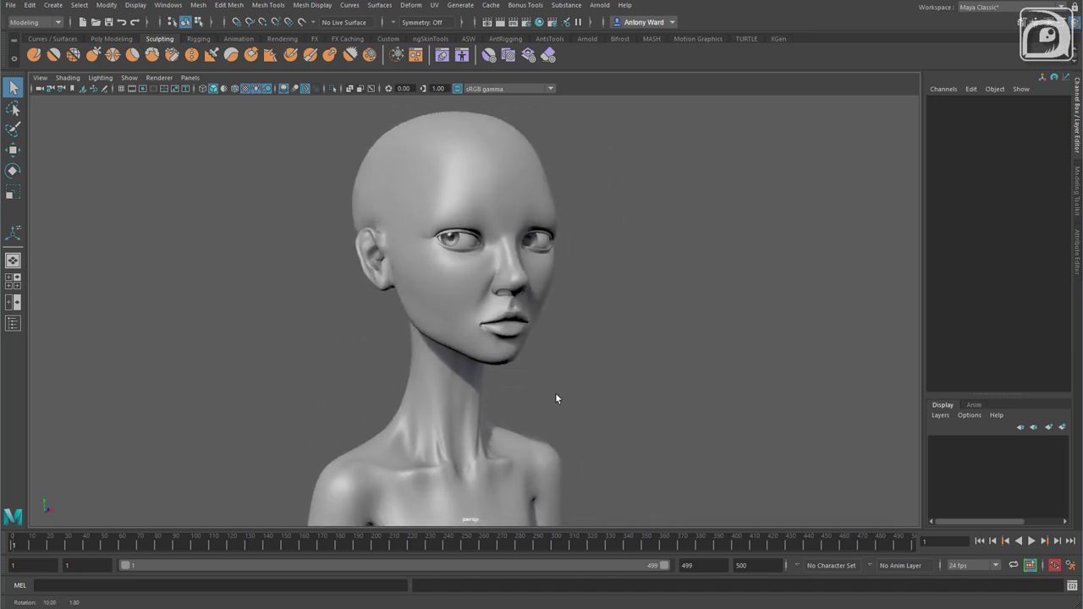
click(100, 77)
click(106, 98)
mouse_move(519, 337)
alt+mouse_down()
mouse_move(491, 339)
mouse_move(516, 339)
mouse_move(494, 329)
alt+mouse_up()
click(436, 309)
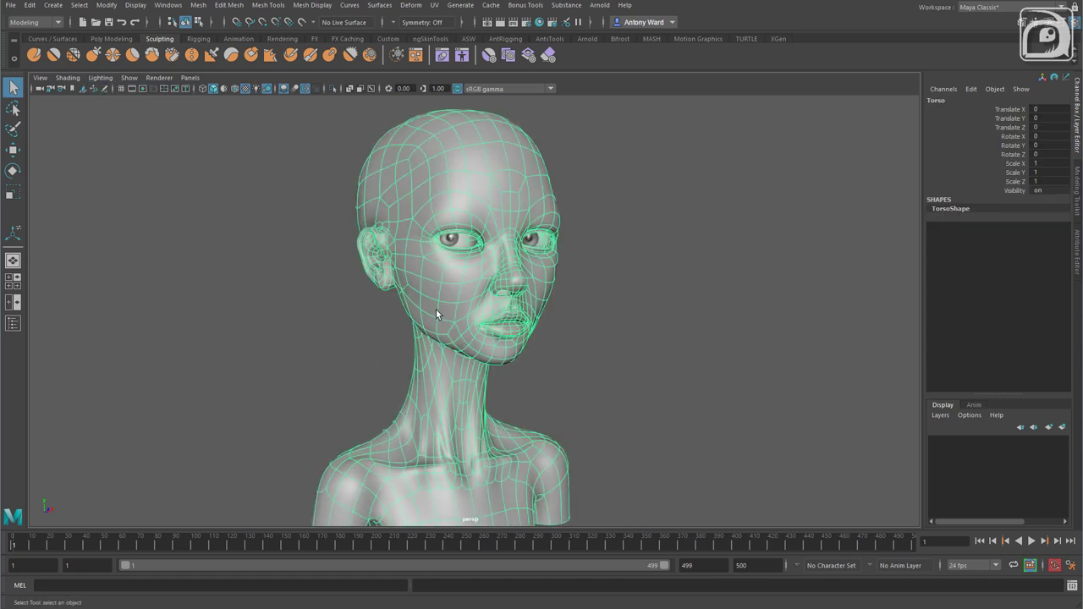
click(100, 77)
click(110, 110)
click(773, 387)
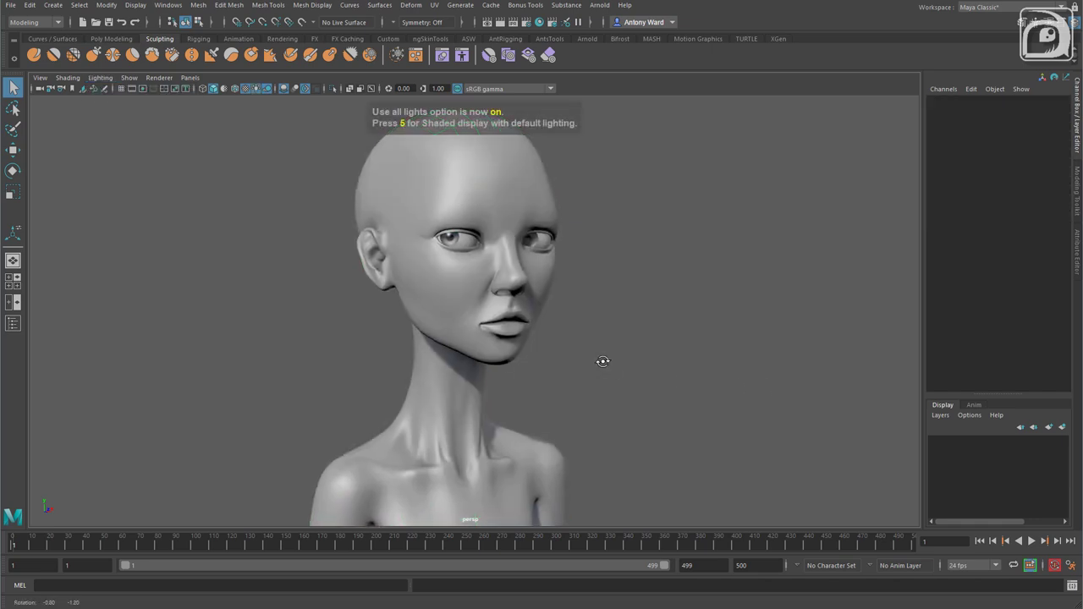
alt+drag(602, 360, 537, 346)
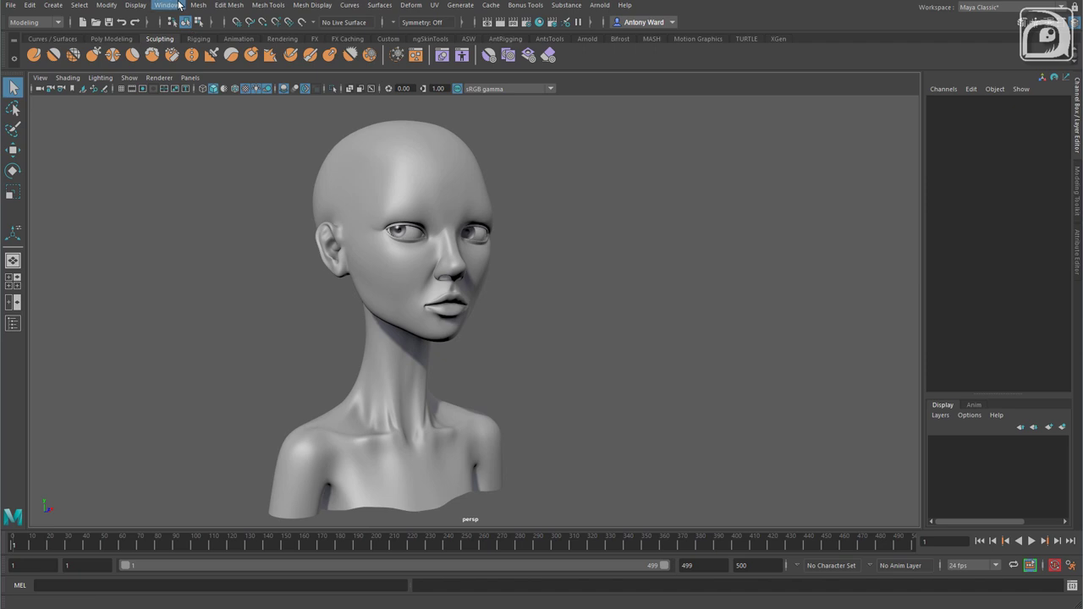
key(space)
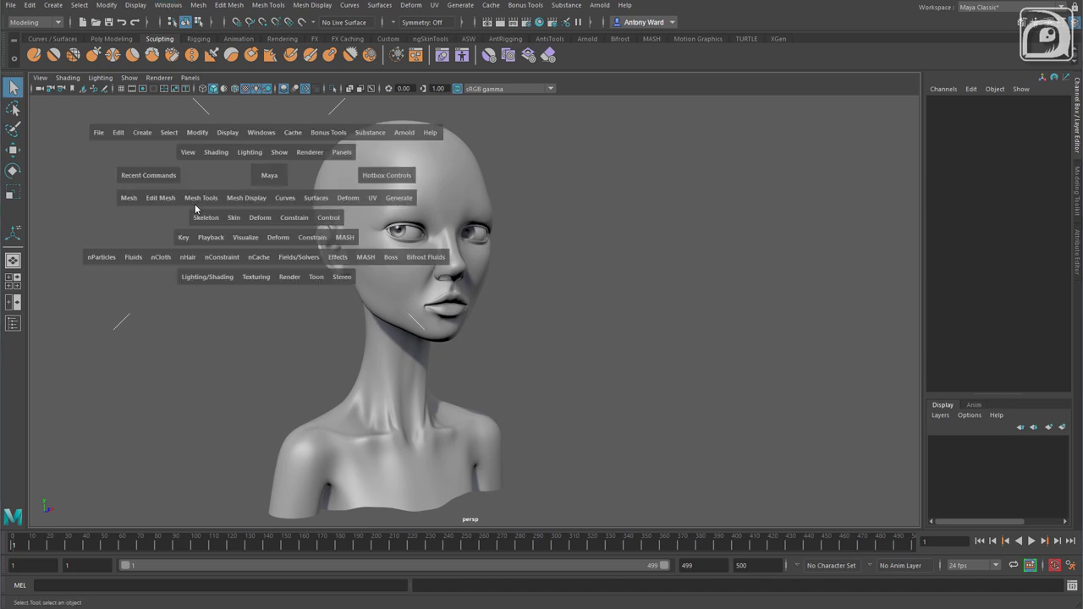
click(370, 200)
drag(263, 135, 326, 185)
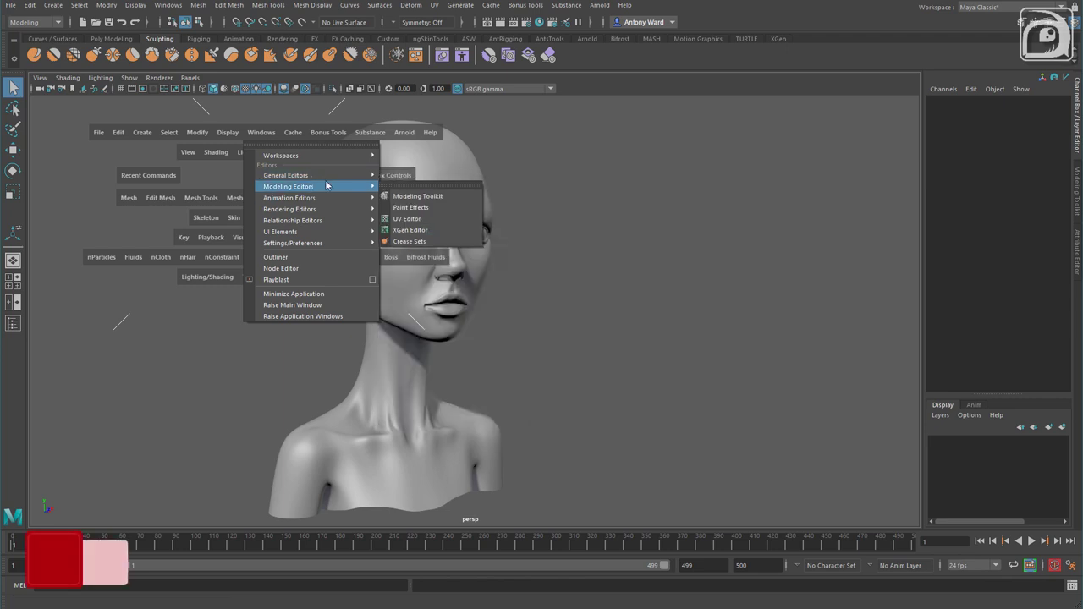
drag(606, 172, 604, 168)
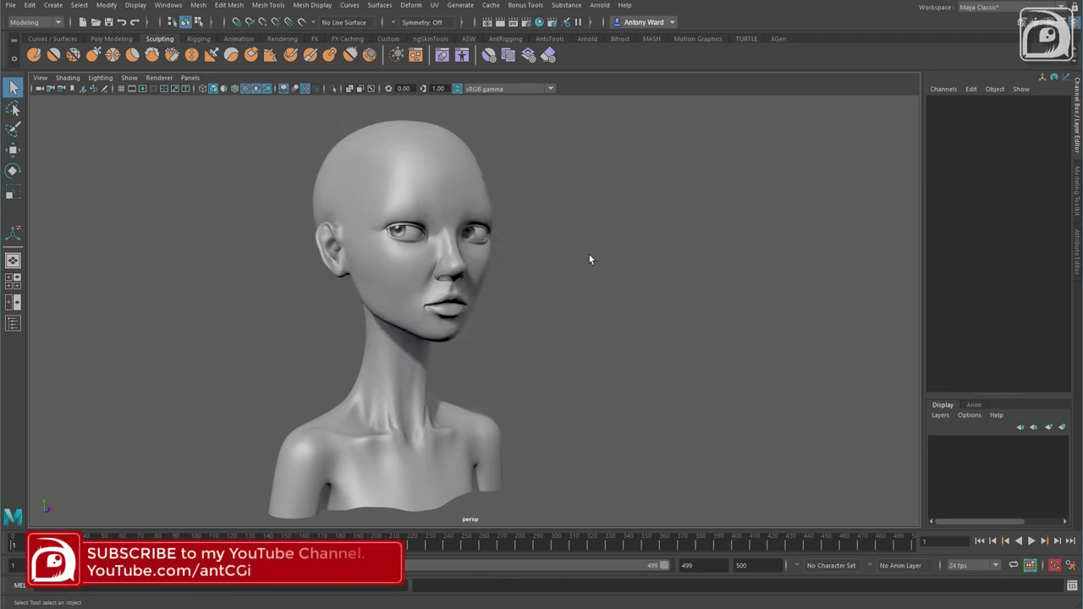
Open the UV Editor and arrange its window so the full bust stays visible beside it
key(space)
drag(184, 131, 331, 216)
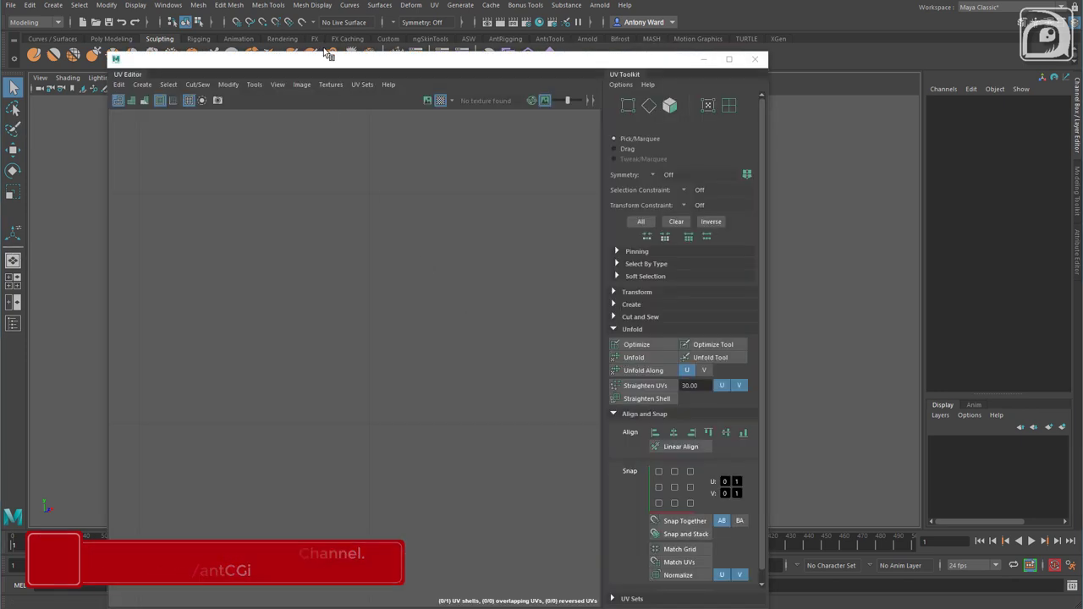
drag(328, 54, 635, 58)
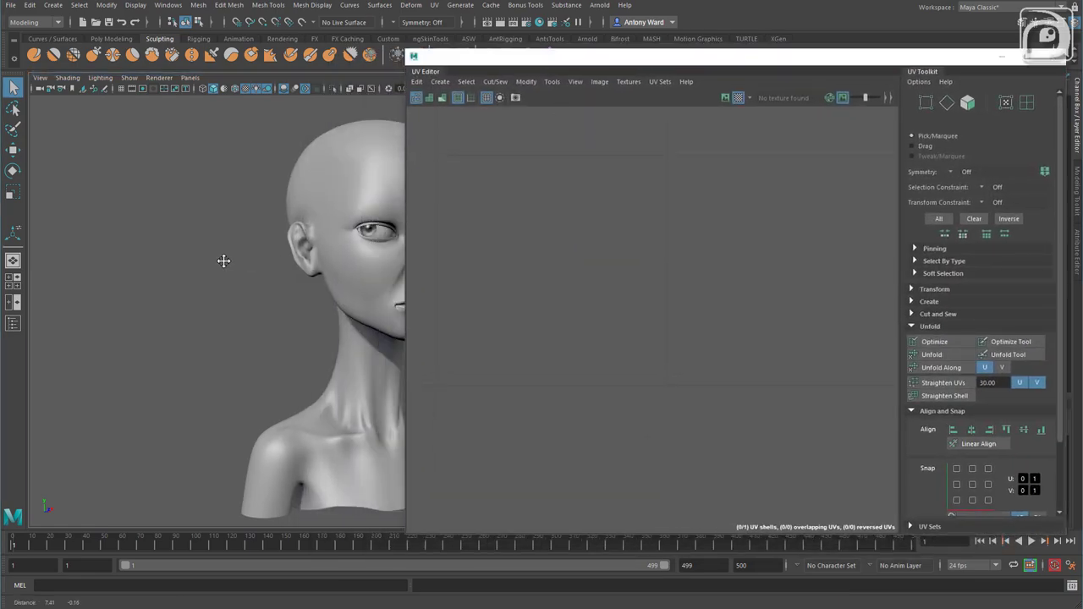
alt+drag(223, 259, 163, 285)
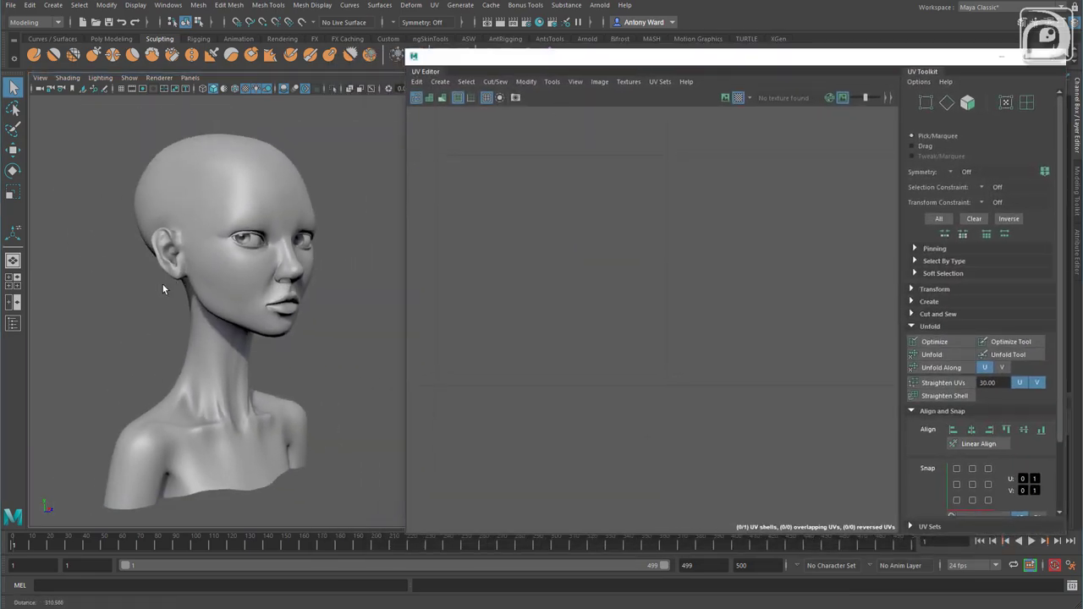
Select the torso mesh and frame its existing UV layout in the UV Editor
click(242, 286)
alt+right_drag(705, 321, 353, 295)
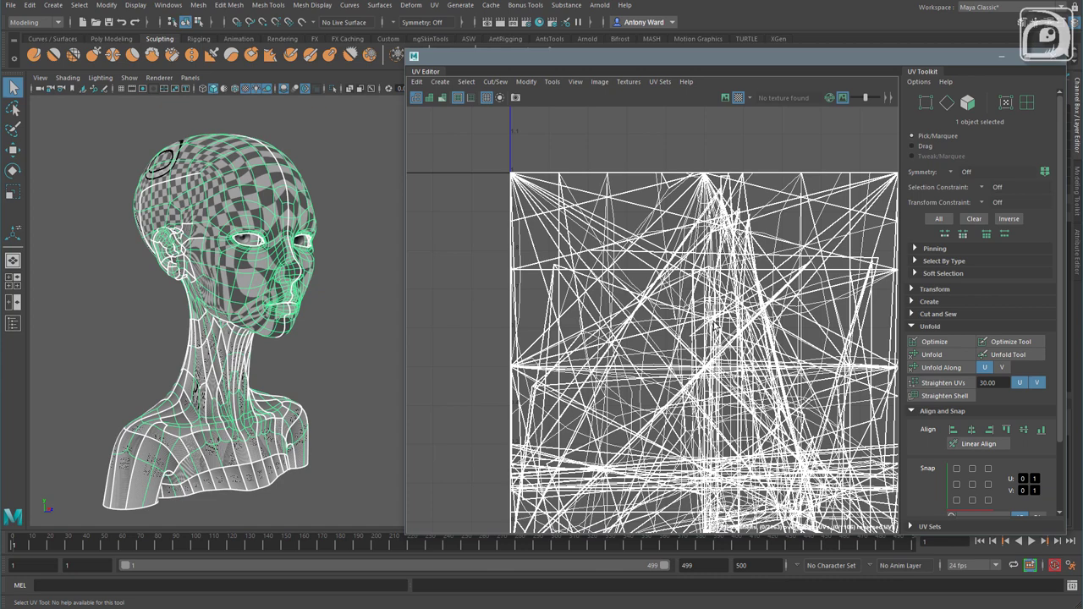
alt+middle_drag(705, 337, 644, 284)
alt+right_drag(678, 284, 609, 284)
alt+middle_drag(665, 283, 549, 295)
scroll(548, 298, down, 4)
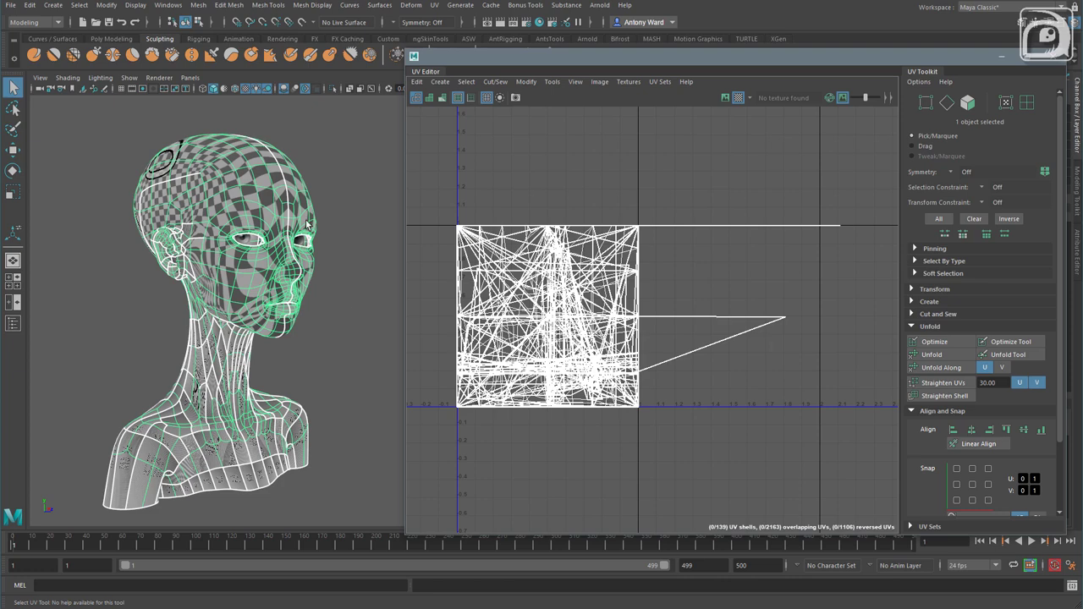
Apply a Planar UV projection to the torso mesh from the Z axis, fitted to the bounding box
key(q)
key(space)
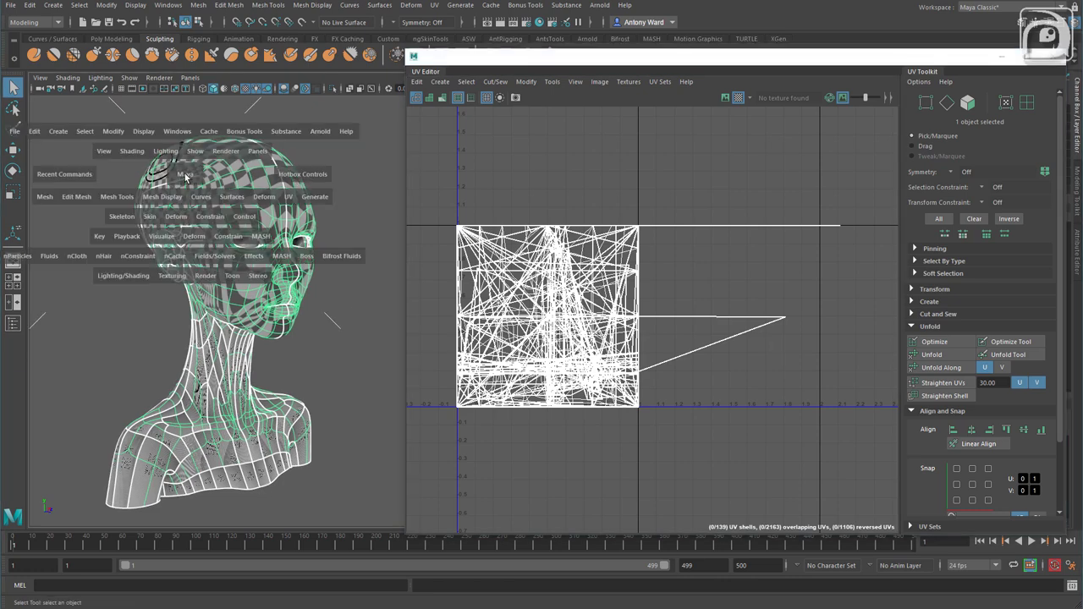
click(289, 196)
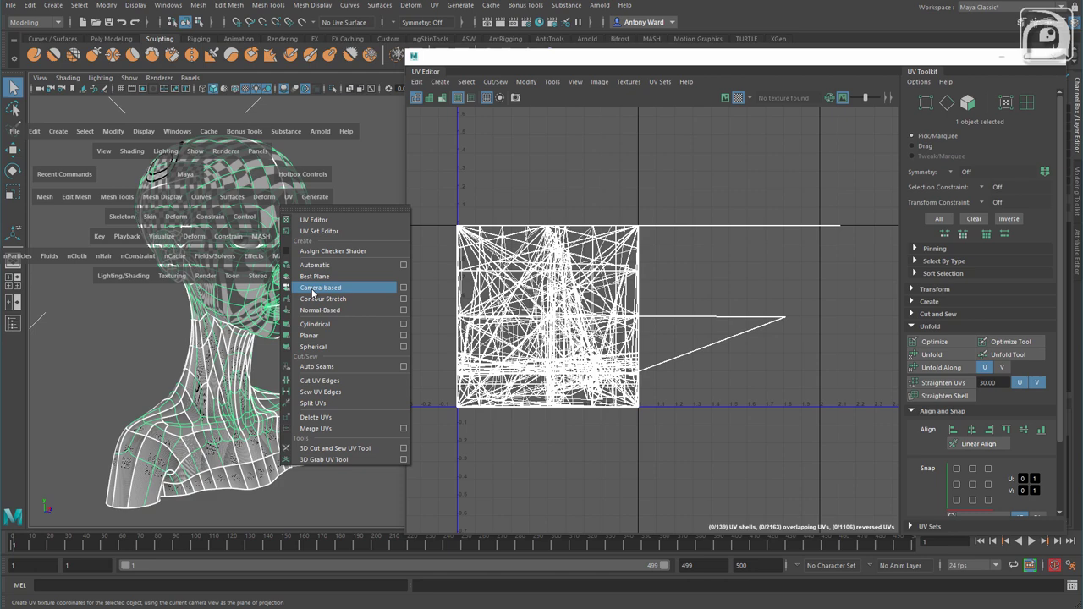
click(402, 336)
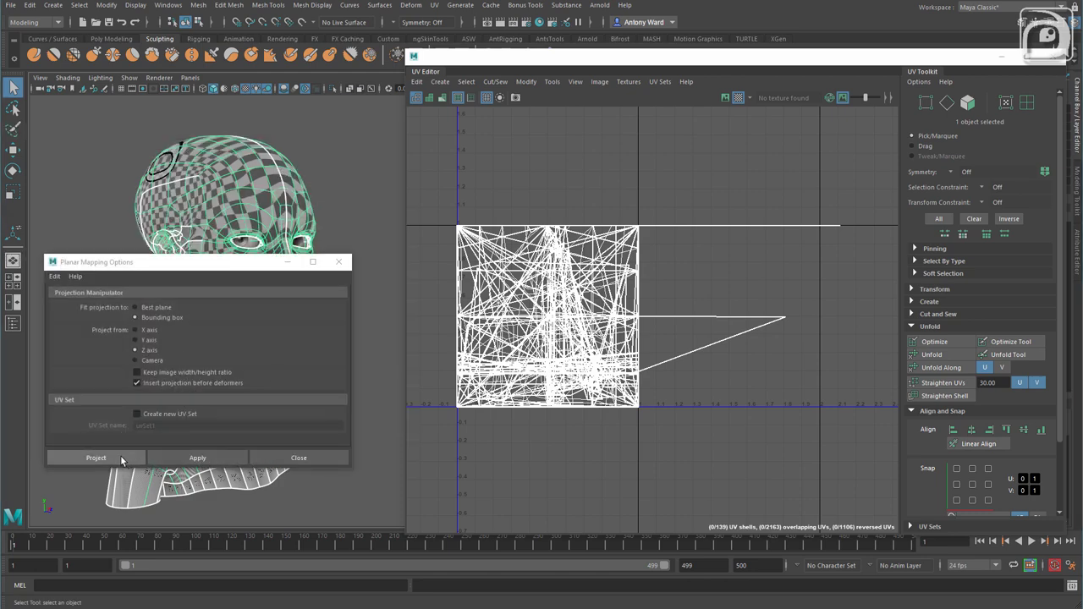
click(136, 463)
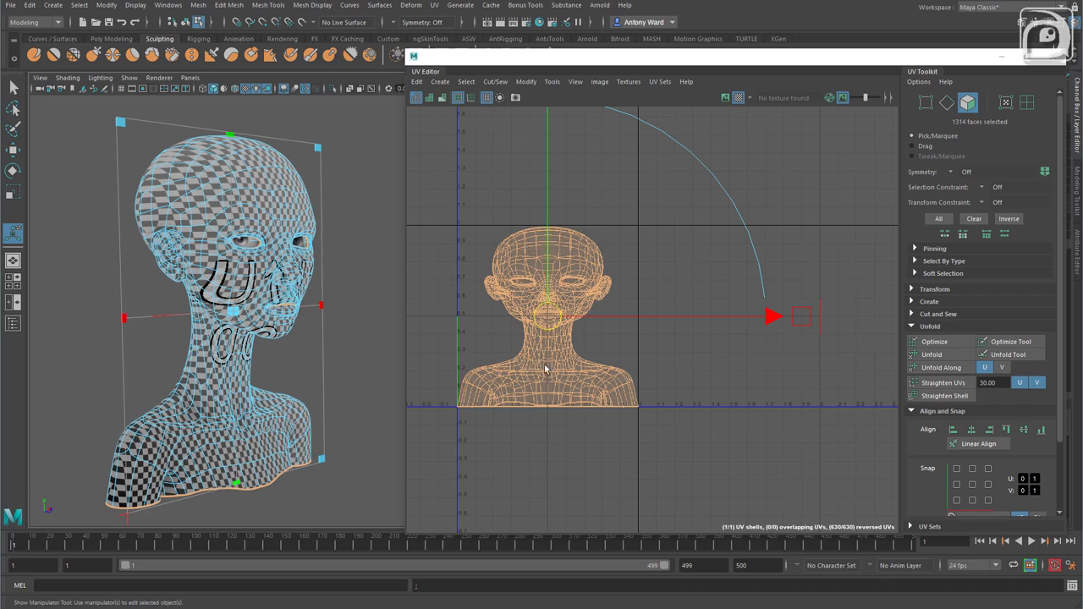
alt+drag(297, 392, 222, 474)
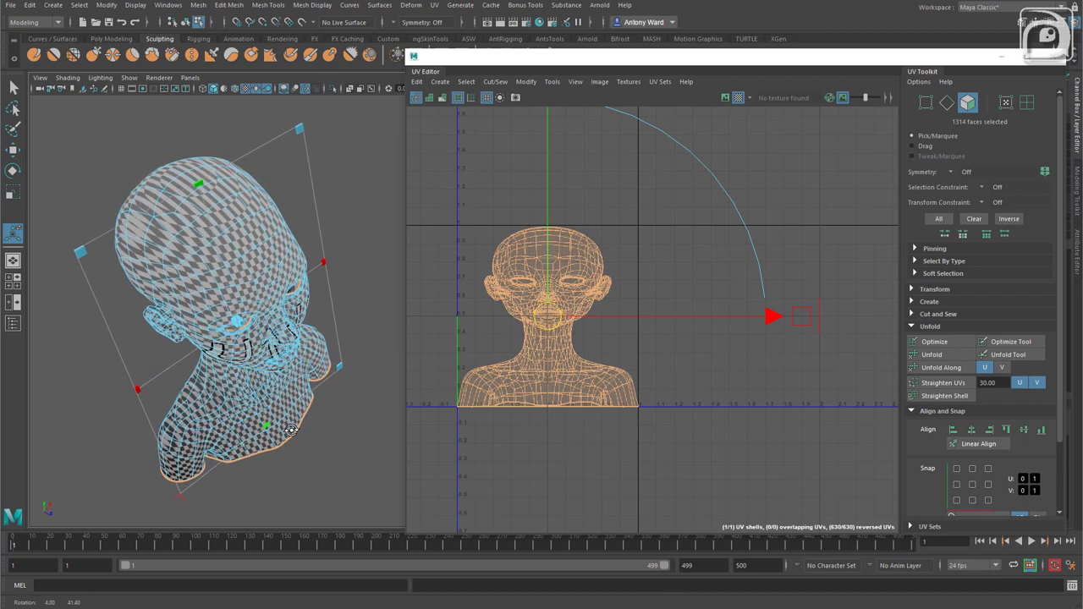
Leave the projection's face selection, reselect the torso as an object and delete its history
key(q)
key(F8)
click(346, 182)
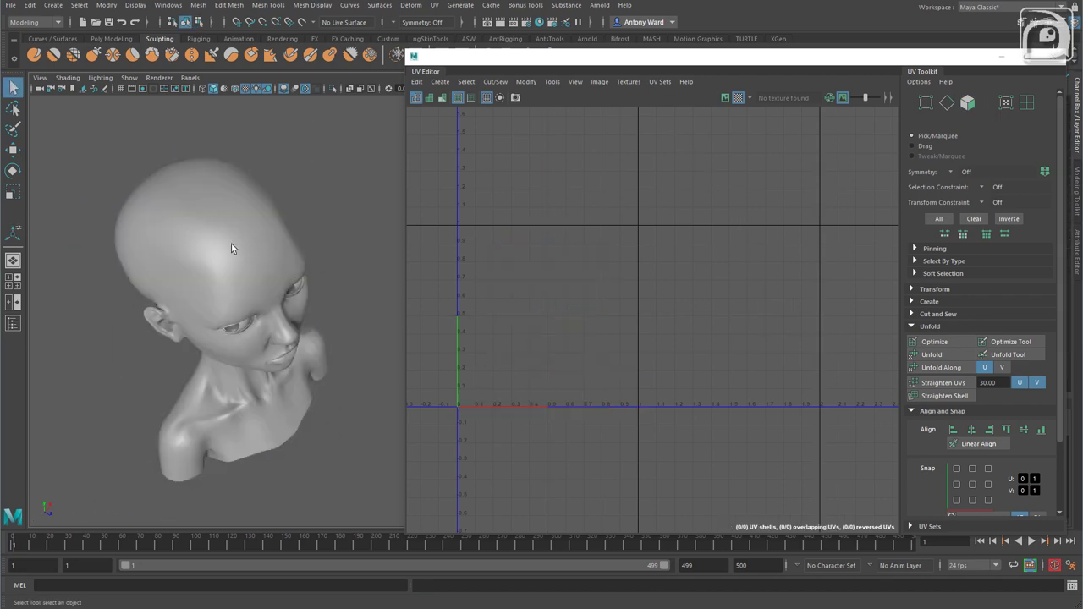
click(231, 244)
click(30, 7)
mouse_move(68, 138)
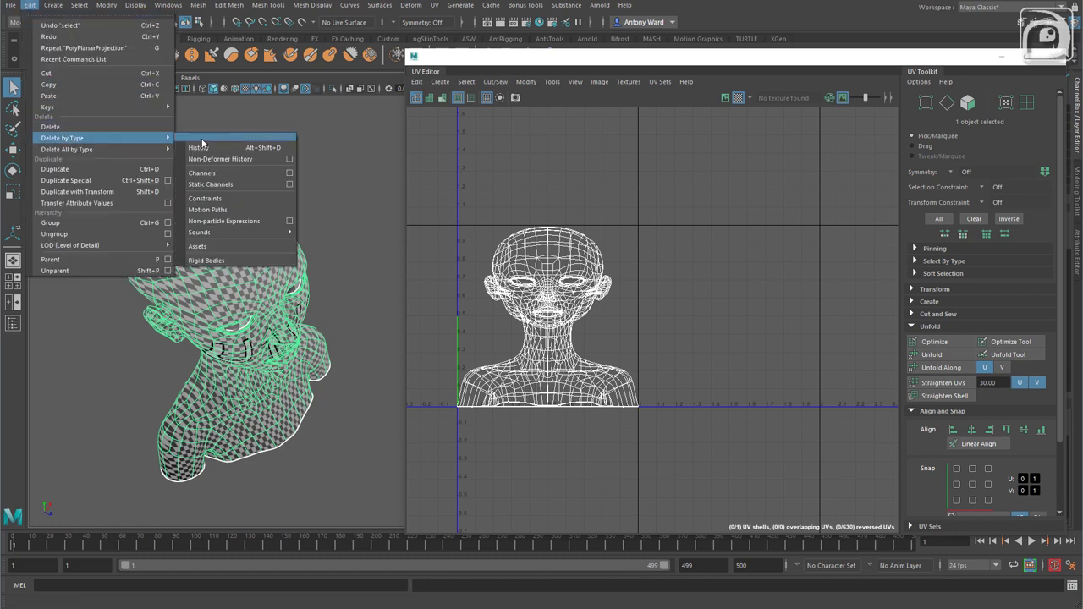
click(203, 142)
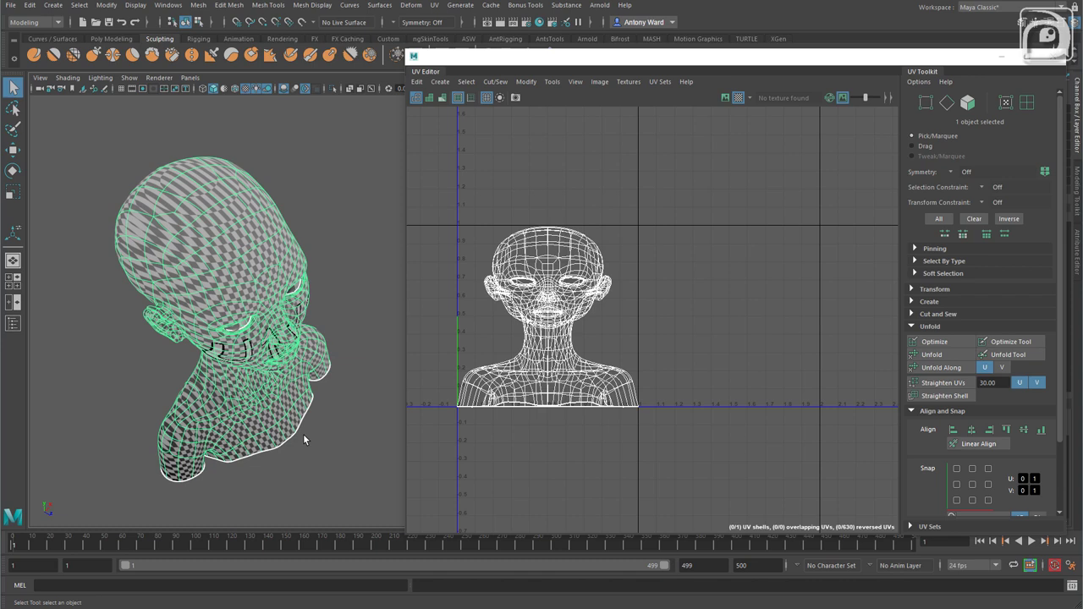
Isolate the selected torso mesh in the perspective viewport
alt+drag(303, 435, 189, 286)
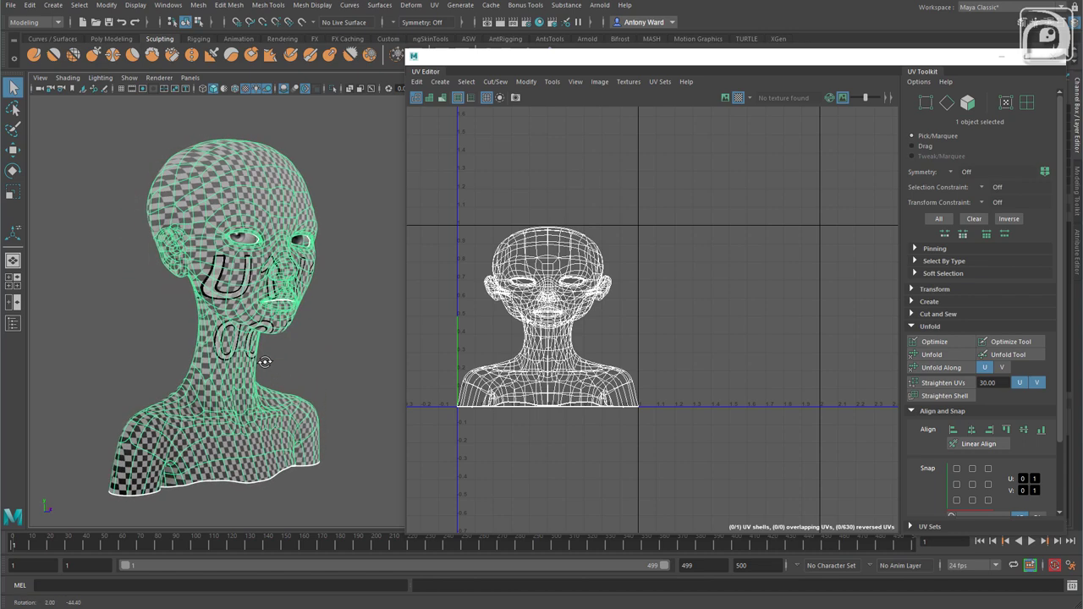
click(129, 77)
mouse_move(169, 106)
click(276, 108)
Examine the checker pattern on the neck, back, shoulders and head of the isolated torso
alt+drag(307, 386, 457, 384)
alt+middle_drag(356, 377, 114, 375)
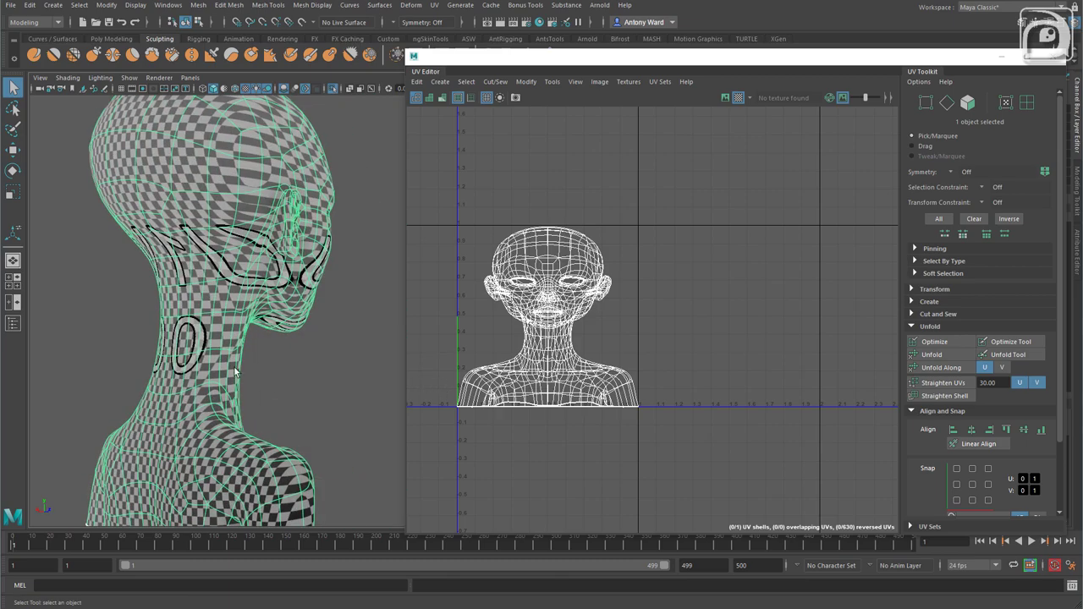
alt+drag(234, 370, 111, 370)
alt+middle_drag(111, 330, 203, 349)
alt+right_drag(235, 389, 211, 376)
alt+middle_drag(211, 376, 93, 372)
alt+right_drag(279, 339, 195, 279)
alt+drag(196, 275, 302, 188)
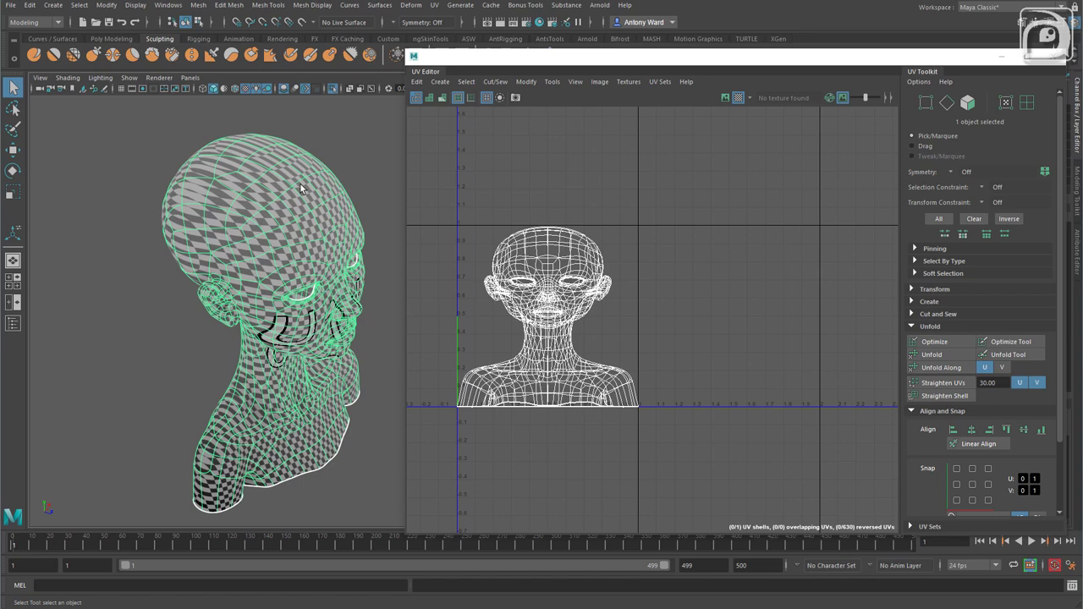
Cut the UVs along the centre edge path from the top of the forehead over the skull and down to the back's lower border
right_drag(321, 199, 308, 185)
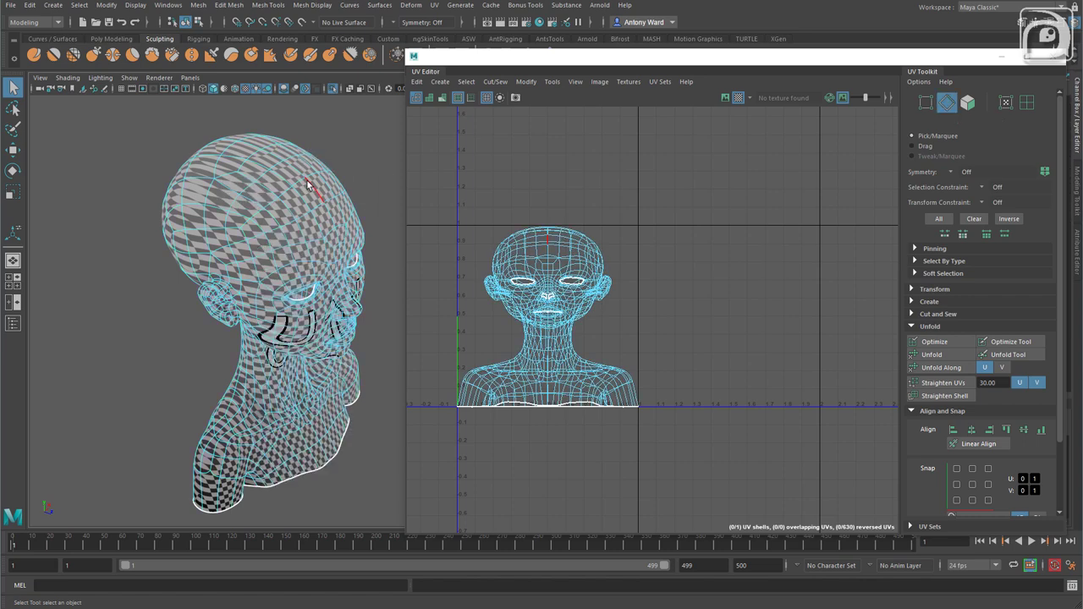
click(307, 185)
alt+drag(247, 360, 322, 322)
alt+middle_drag(296, 474, 213, 326)
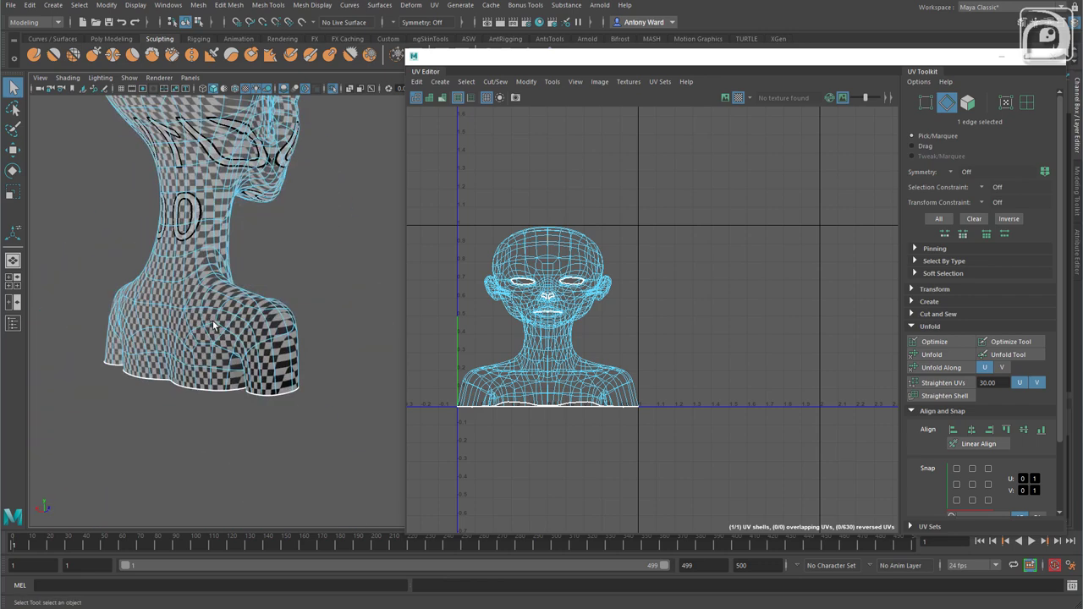
alt+drag(213, 326, 243, 364)
double_click(237, 391)
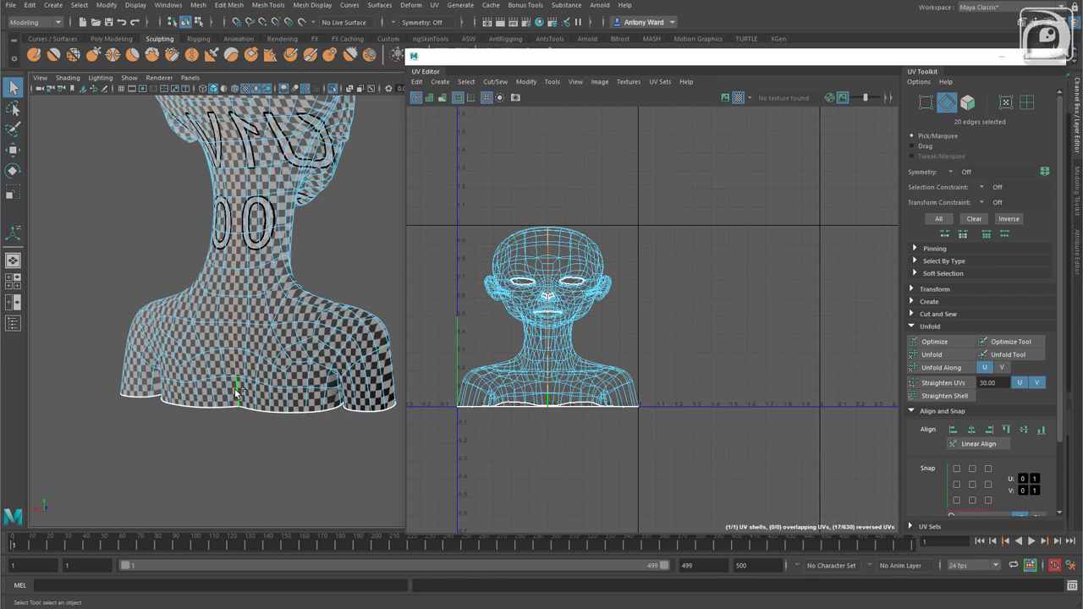
shift+right_drag(732, 271, 687, 285)
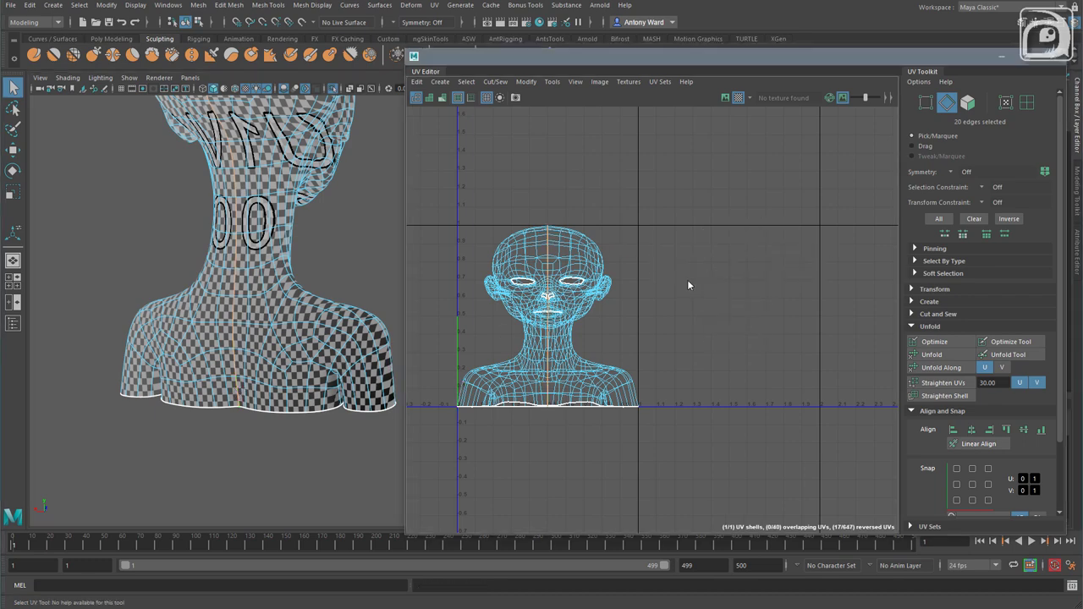
Select a border edge of the character's right eye opening and close the opening with Fill Hole
alt+drag(254, 173, 110, 174)
alt+middle_drag(110, 175, 208, 259)
alt+drag(208, 259, 182, 237)
alt+middle_drag(182, 237, 223, 266)
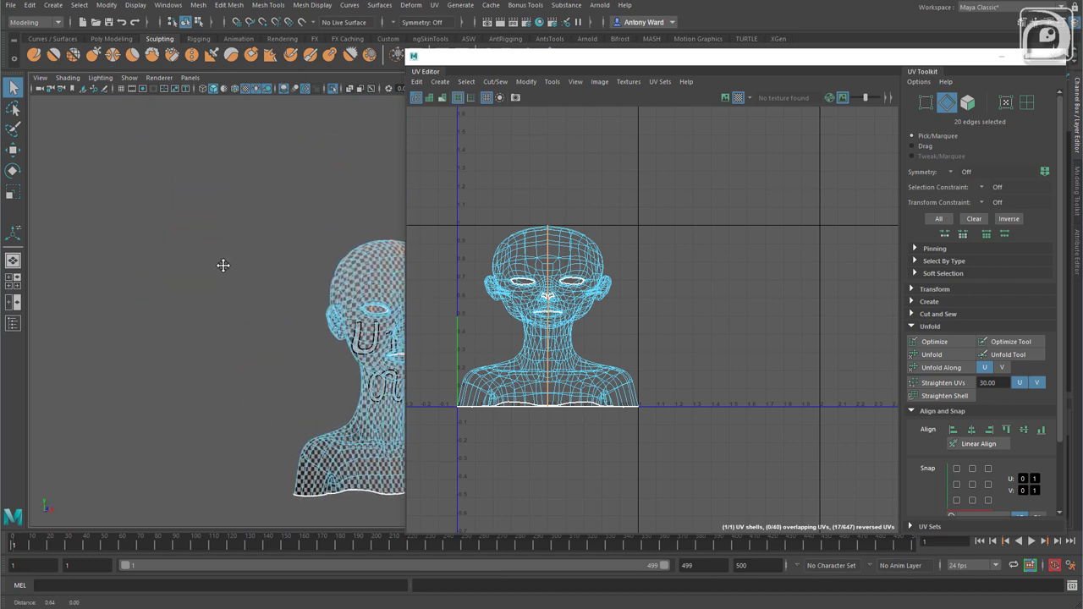
alt+right_drag(223, 266, 849, 265)
alt+middle_drag(213, 319, 416, 347)
alt+right_drag(415, 347, 621, 339)
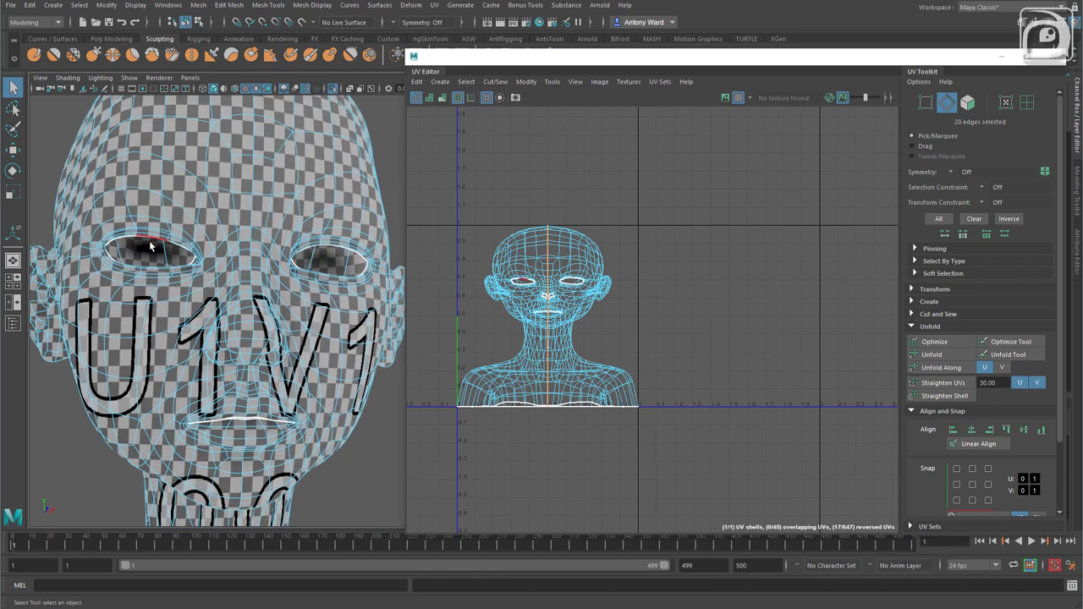
alt+drag(150, 246, 245, 189)
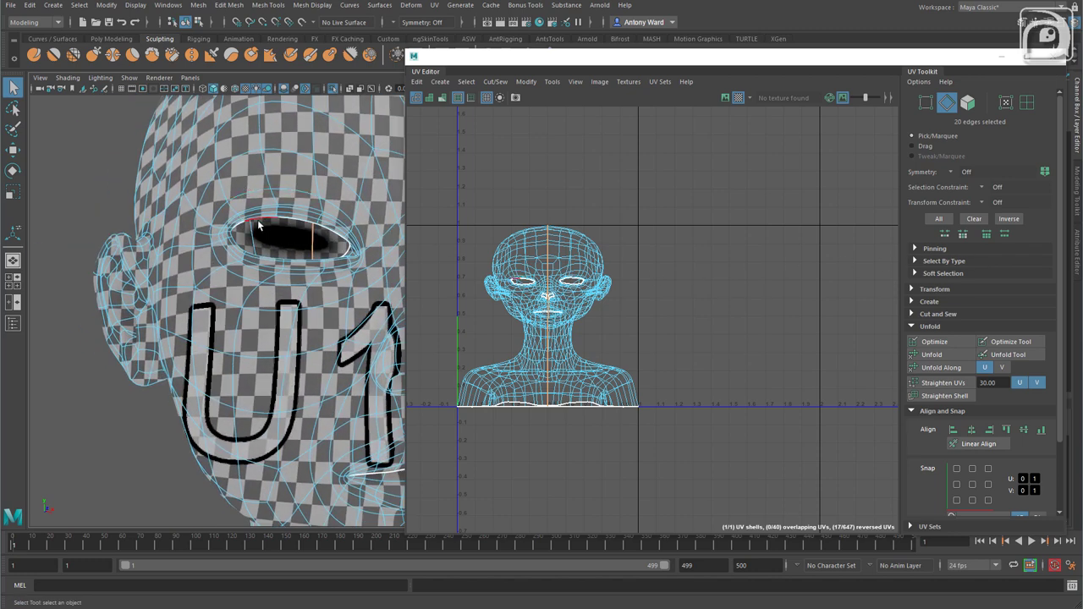
click(259, 225)
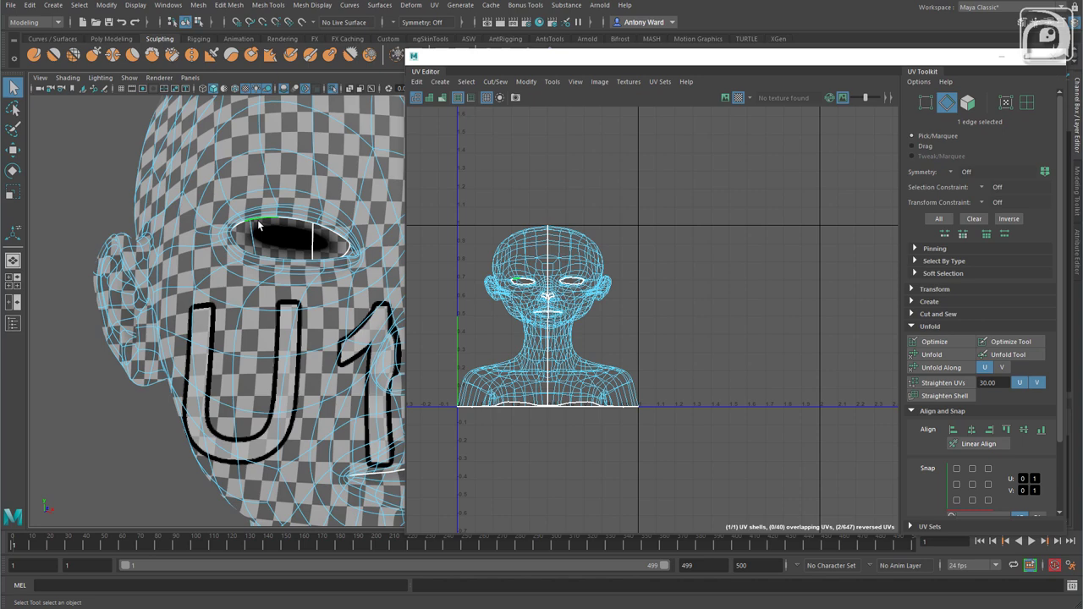
shift+right_drag(259, 225, 241, 373)
Close the character's left eye opening by repeating Fill Hole on its border edge
alt+drag(241, 373, 26, 245)
click(336, 238)
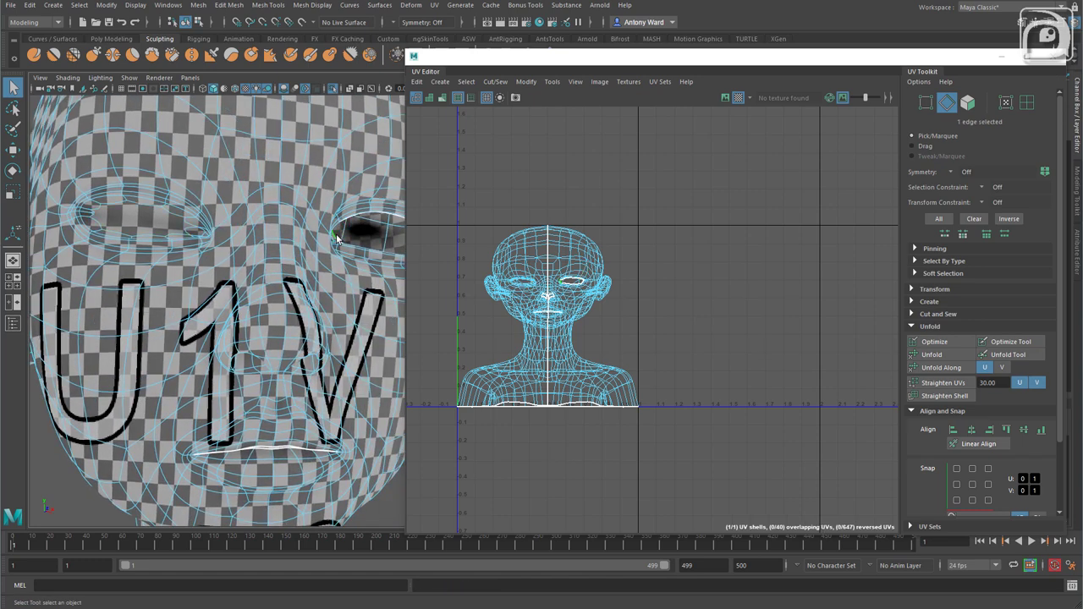
key(g)
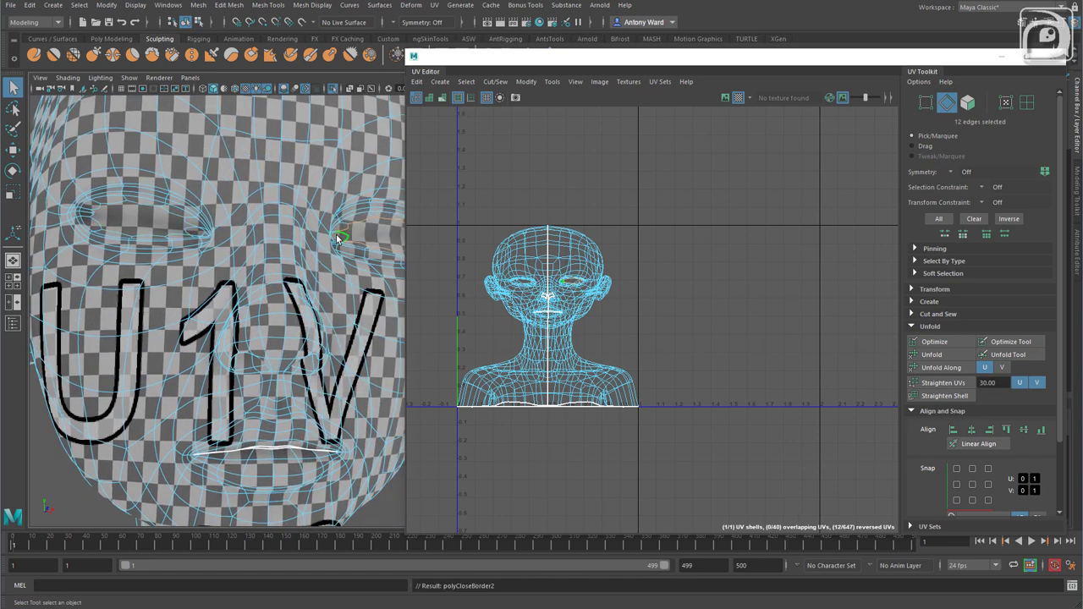
Close both nostril openings by repeating Fill Hole on a border edge of each
click(290, 367)
key(f)
alt+right_drag(339, 370, 186, 347)
scroll(279, 321, down, 8)
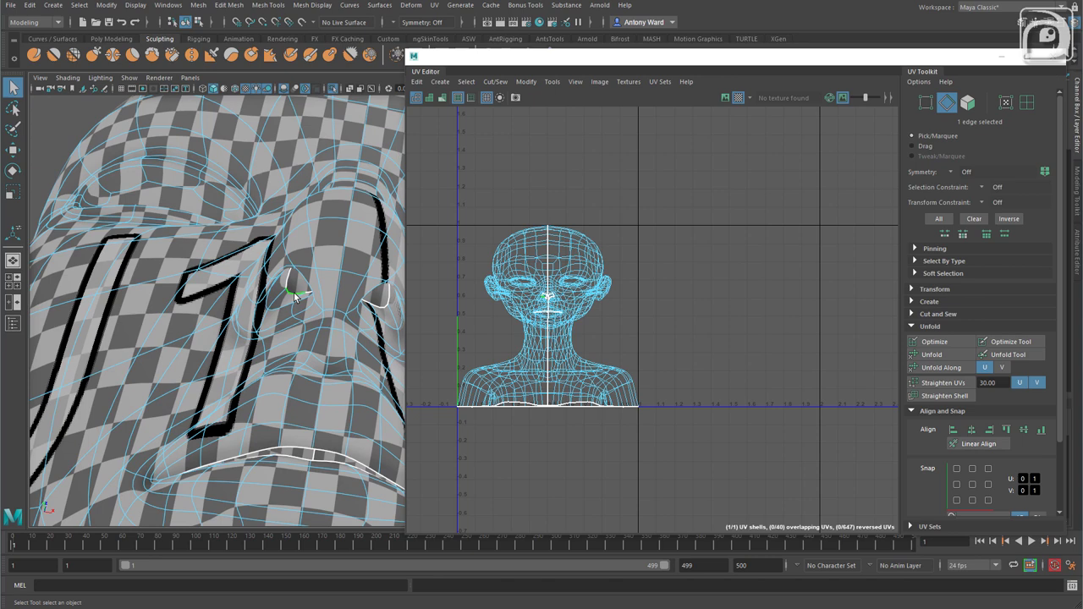
key(g)
click(381, 307)
key(g)
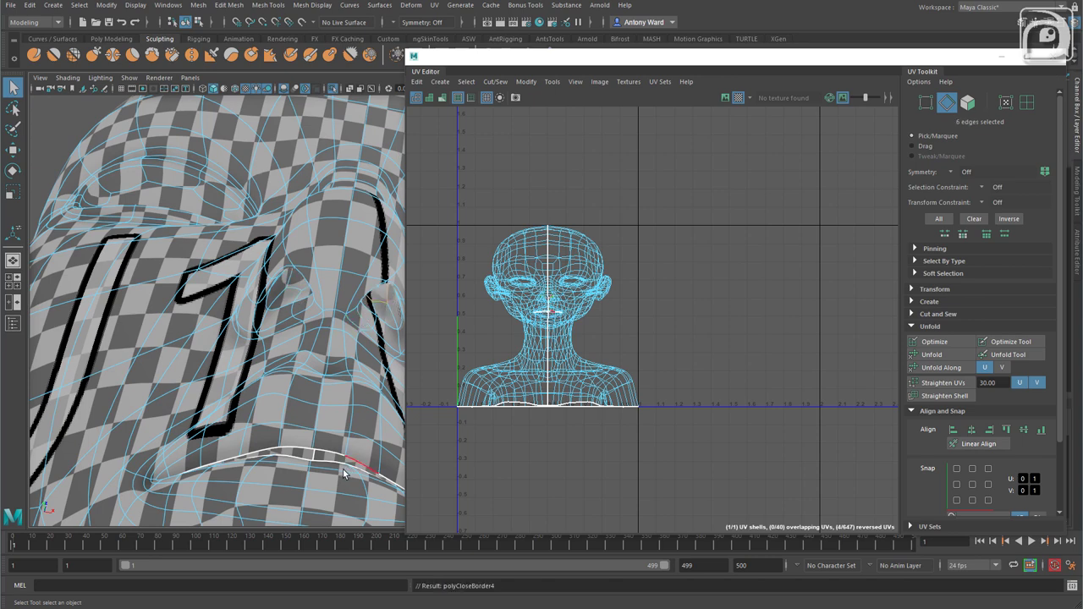
Close the mouth opening by repeating Fill Hole on its border edge
double_click(325, 456)
key(g)
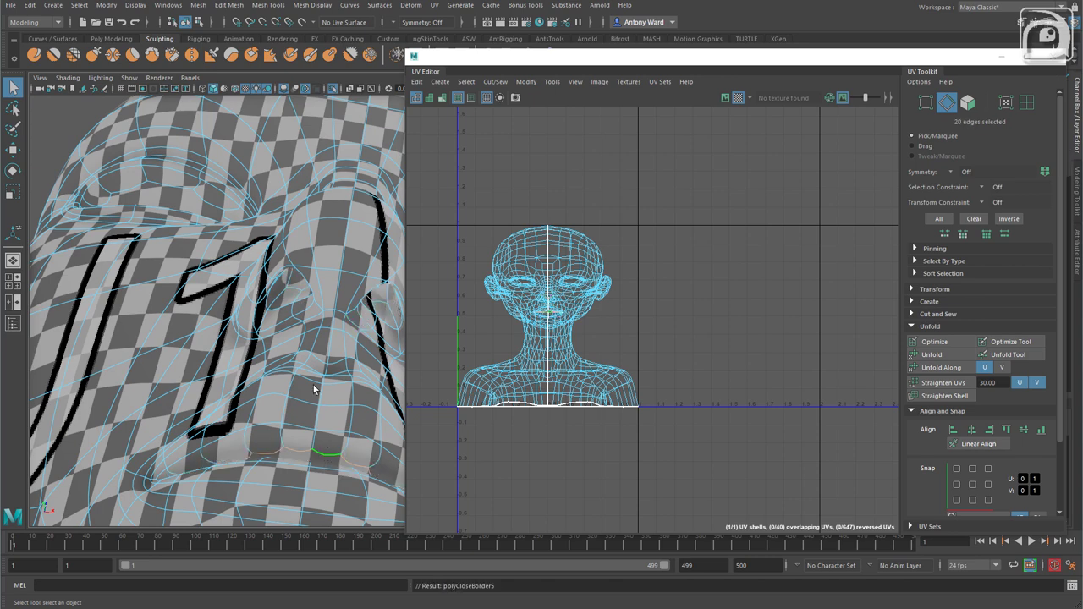
Select all of the torso mesh's UVs and unfold them with the Unfold3D method using reset options
alt+drag(302, 205, 302, 254)
alt+right_drag(302, 254, 92, 218)
alt+middle_drag(170, 276, 5, 271)
alt+right_drag(356, 317, 215, 317)
alt+middle_drag(256, 331, 167, 331)
alt+right_drag(167, 331, 190, 339)
alt+drag(152, 334, 182, 323)
alt+middle_drag(182, 323, 230, 308)
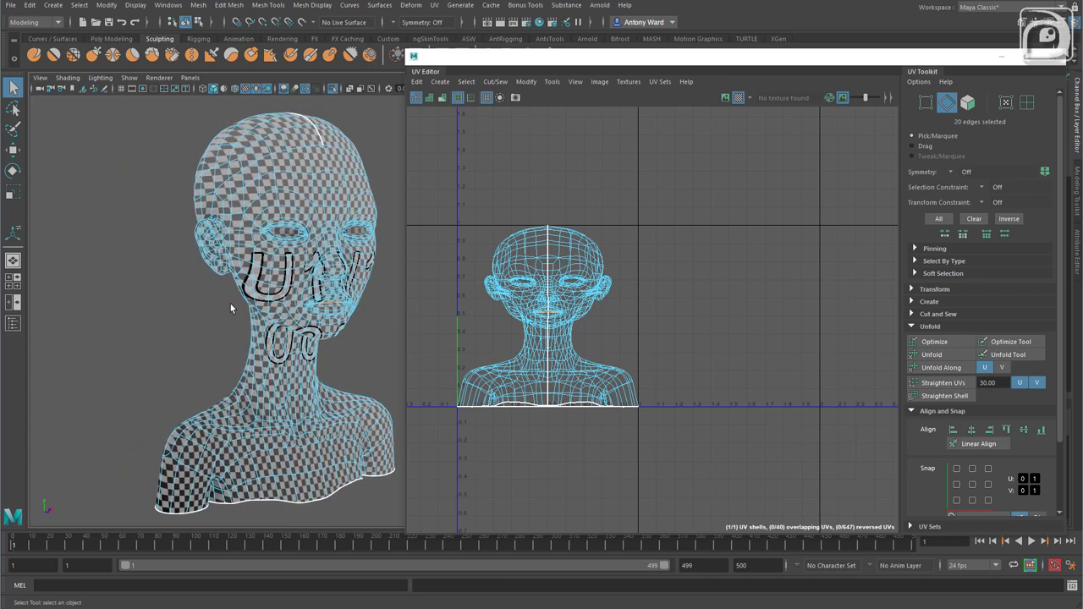
right_drag(539, 296, 590, 296)
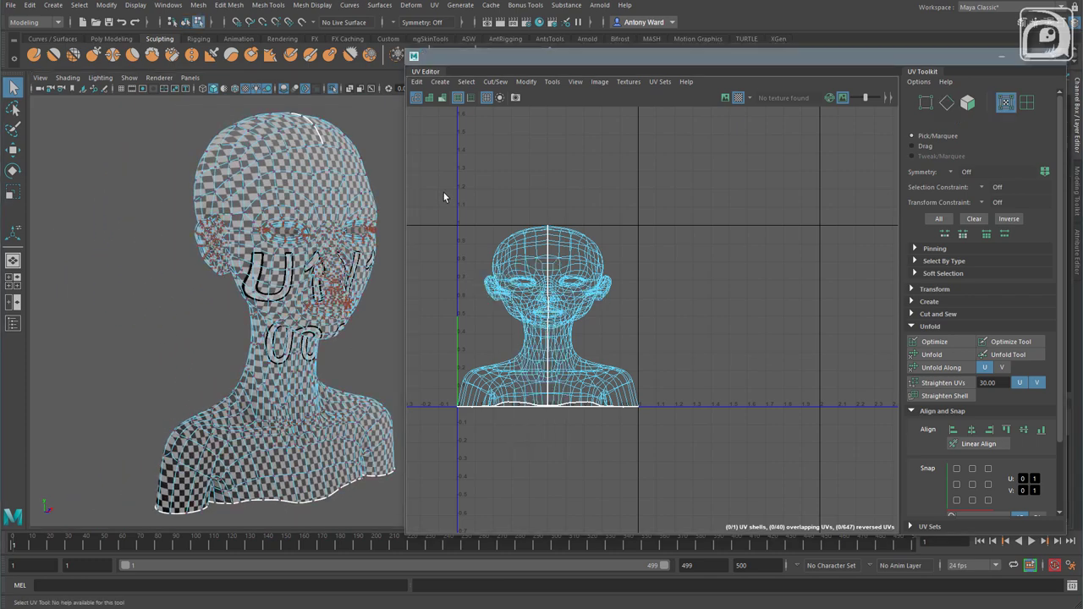
drag(444, 191, 706, 471)
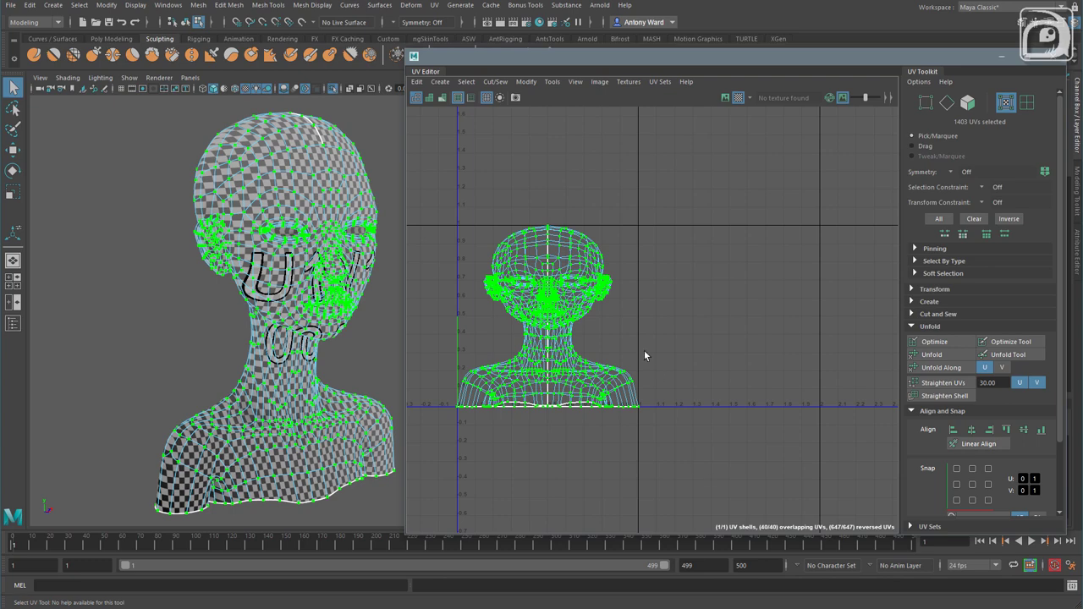
shift+click(941, 355)
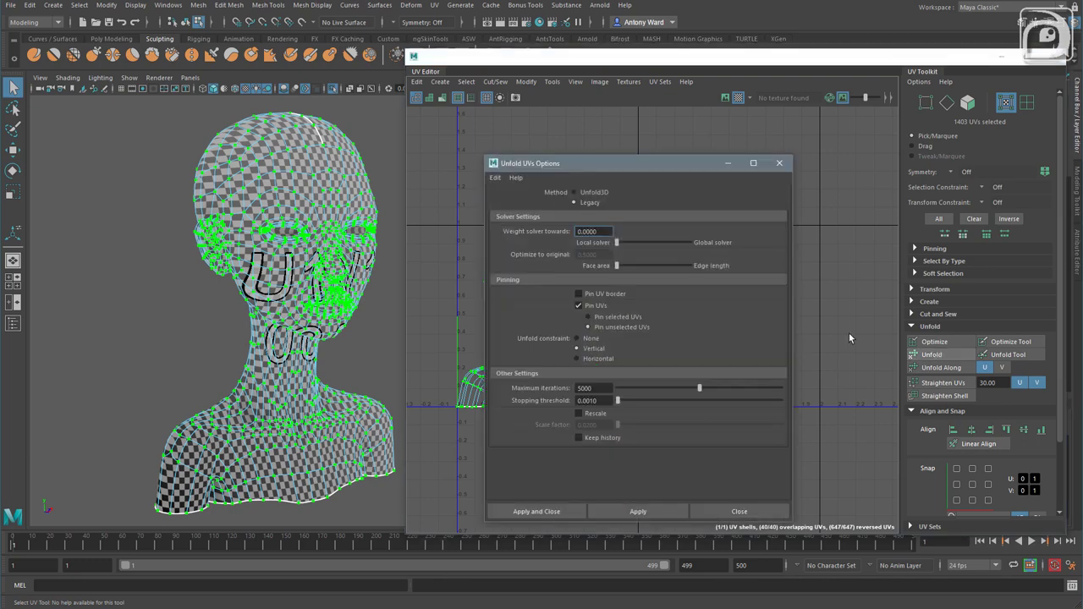
click(595, 193)
click(496, 178)
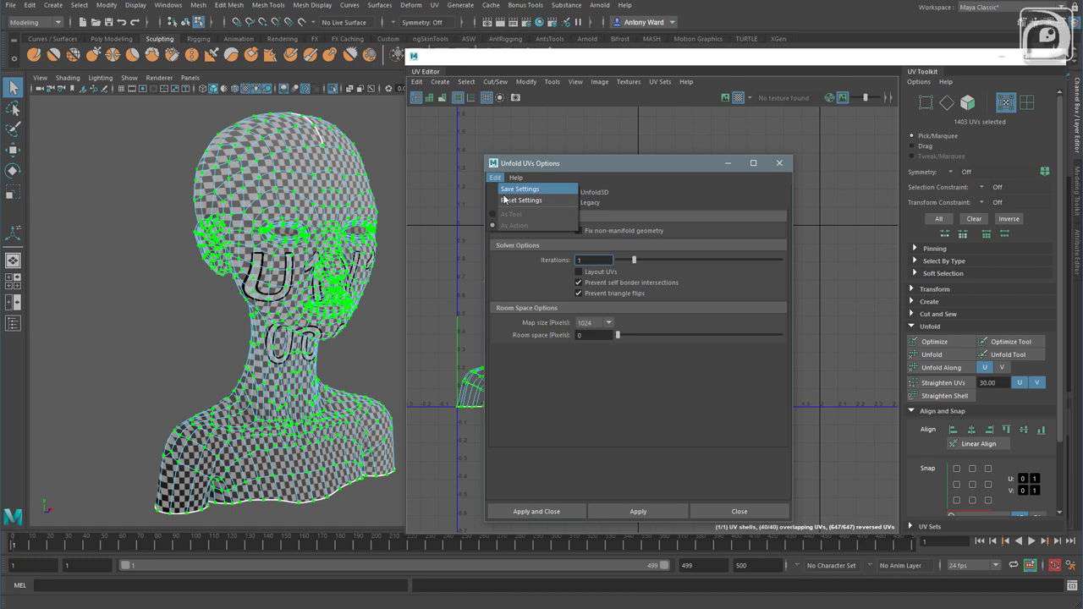
click(557, 201)
click(653, 511)
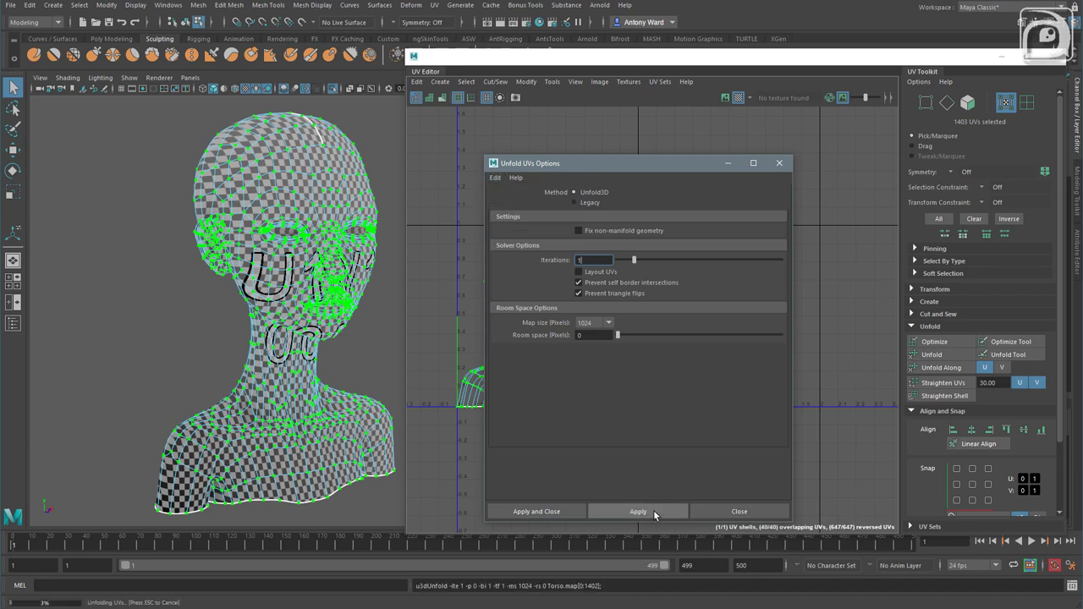
Cut the UVs along the edge paths running from both arm openings down to the shell's lower border
drag(594, 170, 874, 156)
alt+middle_drag(515, 389, 592, 354)
alt+right_drag(593, 354, 1059, 326)
alt+right_drag(542, 398, 748, 371)
alt+middle_drag(748, 370, 617, 387)
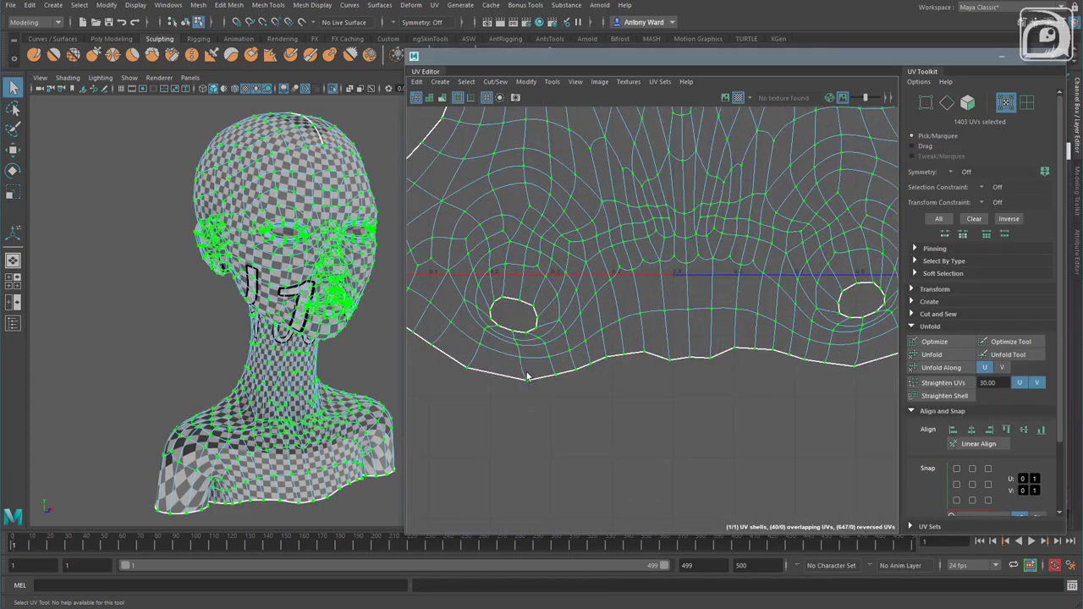
right_drag(525, 364, 522, 330)
double_click(517, 338)
click(863, 323)
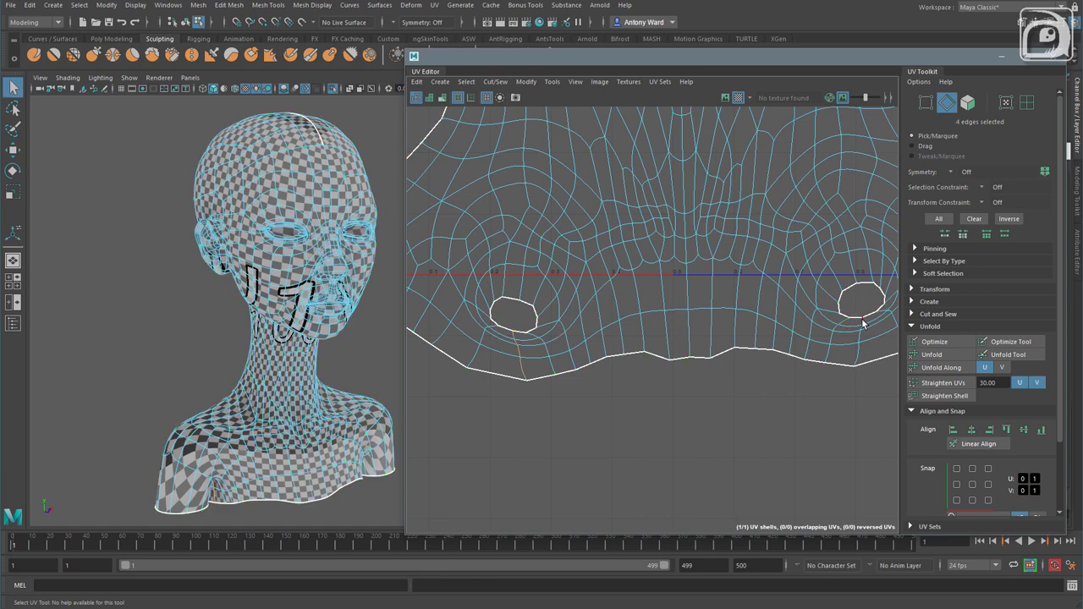
shift+right_drag(709, 392, 667, 405)
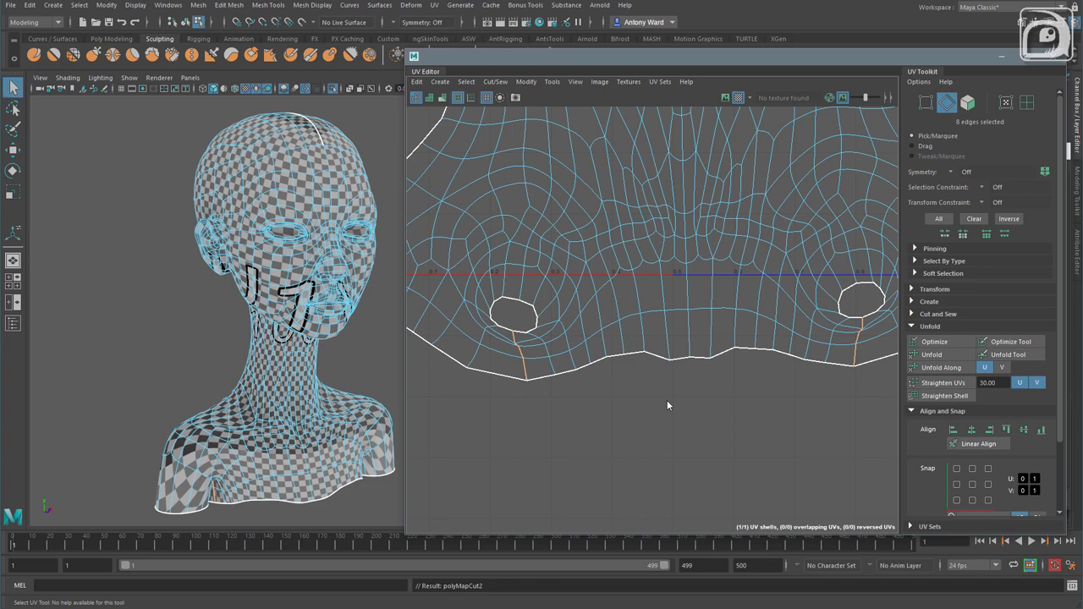
Select all UVs of the newly cut shell and unfold them again with Unfold3D
right_drag(584, 324, 652, 291)
alt+right_drag(730, 380, 566, 344)
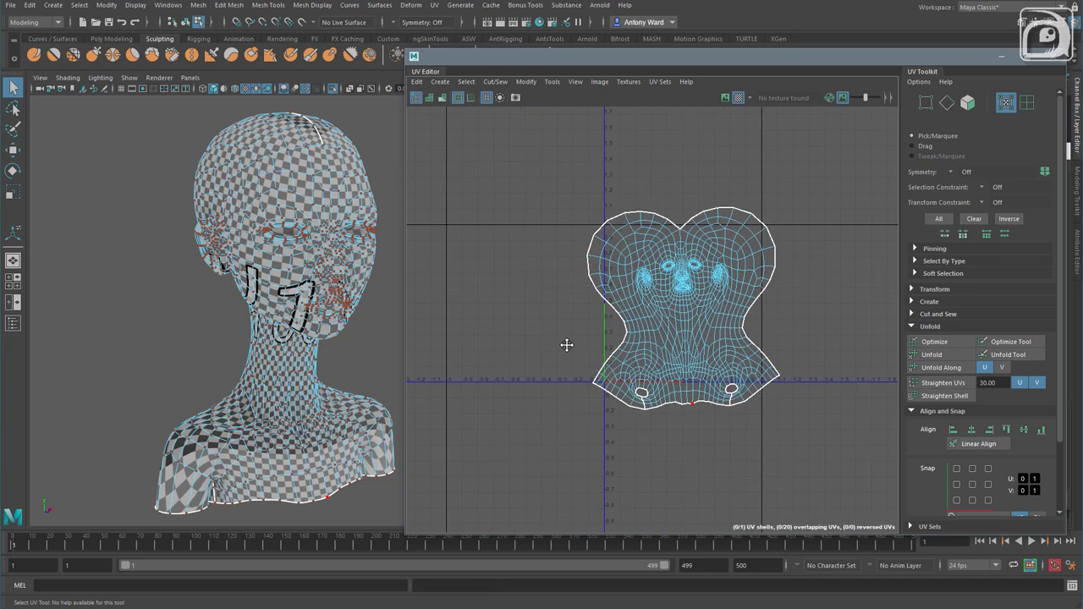
alt+middle_drag(566, 344, 499, 354)
drag(457, 159, 914, 515)
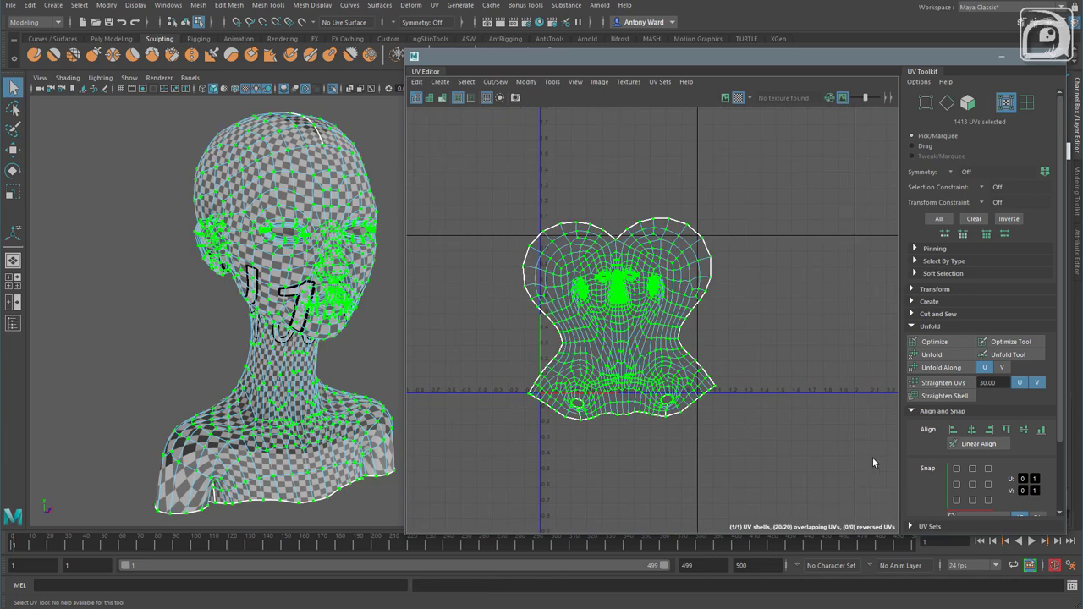
shift+click(937, 354)
click(945, 499)
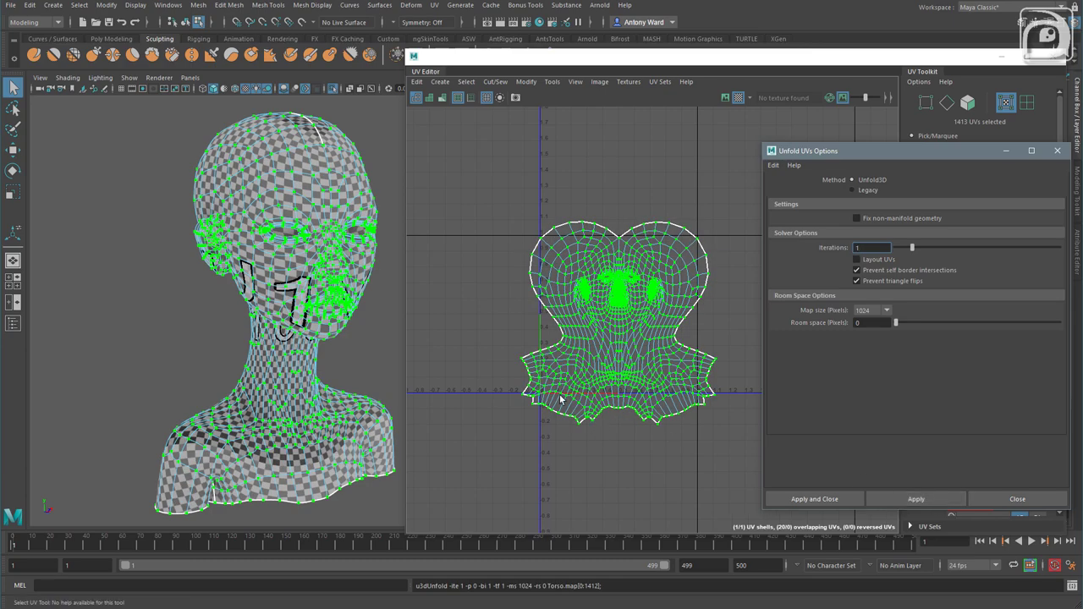
Delete the UVs of the five fill faces covering the eyes, nostrils and mouth in the UV layout
alt+right_drag(560, 354, 1080, 367)
alt+middle_drag(587, 290, 445, 506)
alt+right_drag(446, 506, 794, 373)
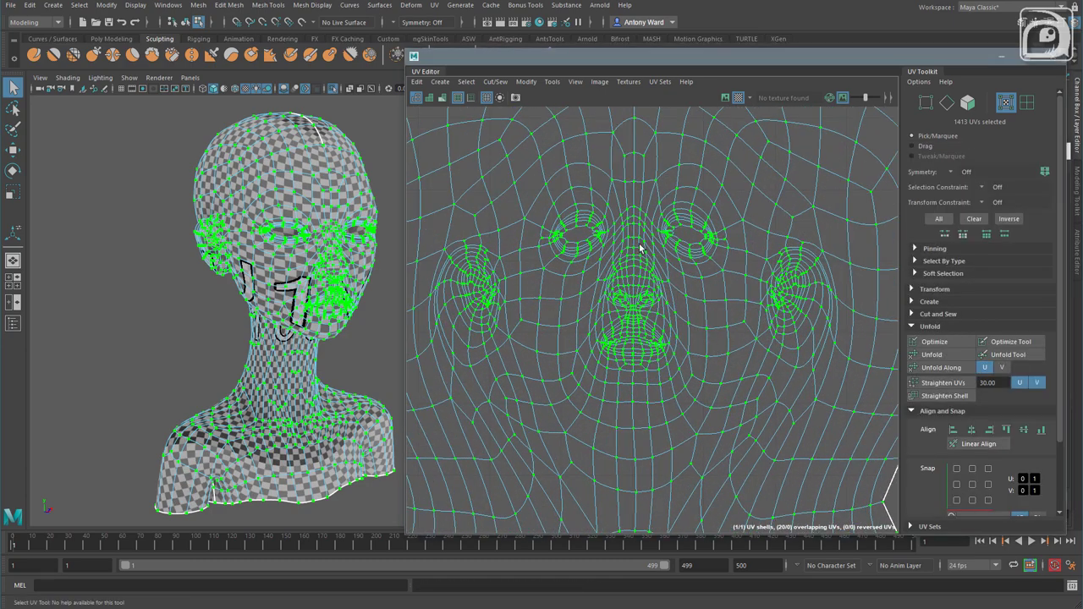
scroll(756, 300, up, 5)
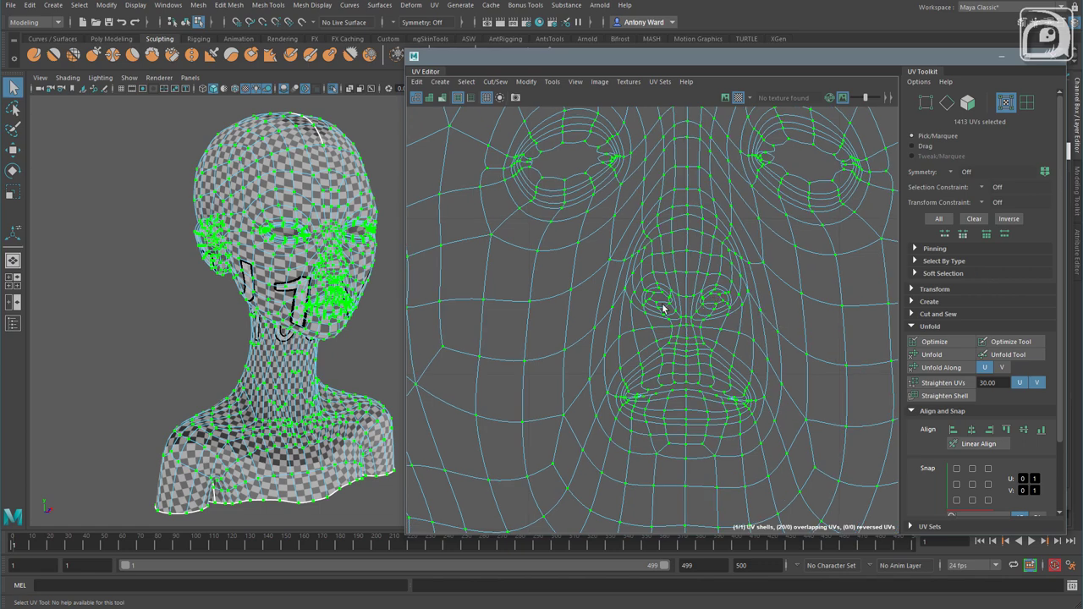
scroll(735, 296, down, 2)
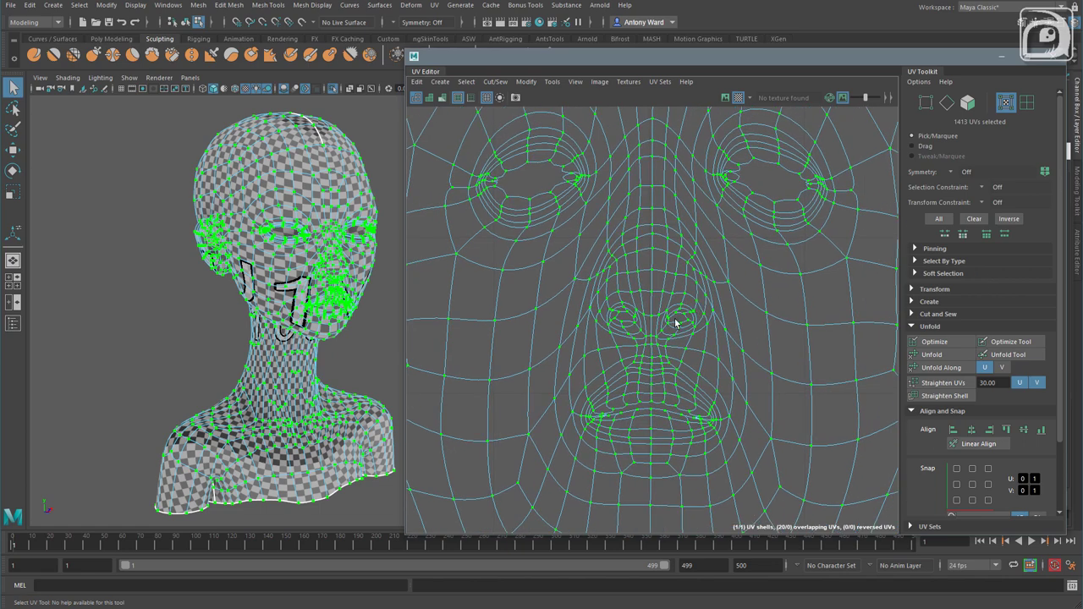
scroll(281, 299, up, 4)
alt+right_drag(366, 298, 547, 293)
right_drag(537, 198, 537, 227)
click(530, 186)
shift+click(784, 181)
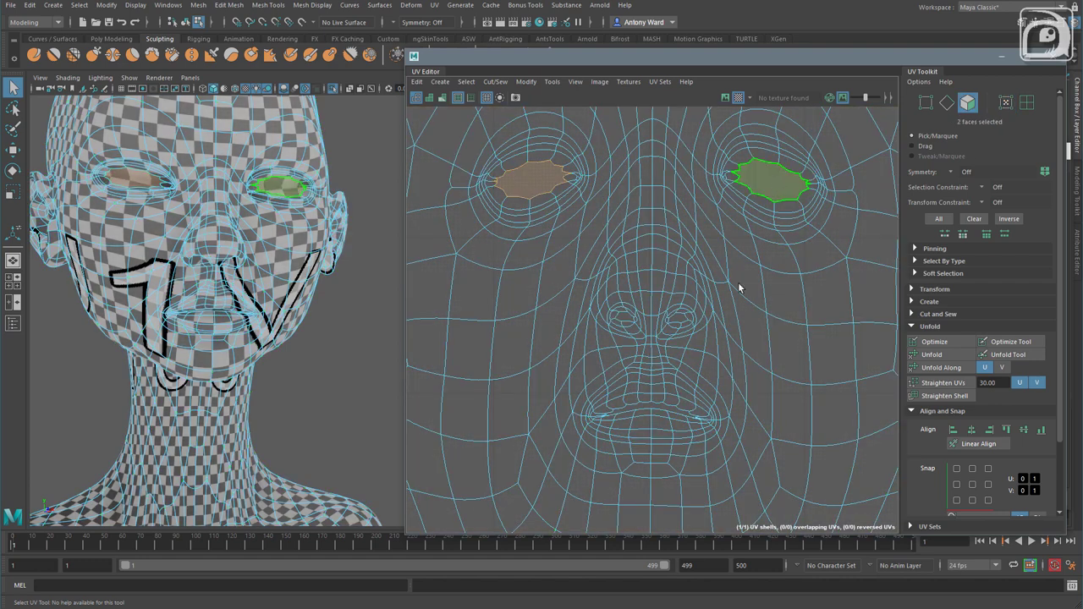
shift+click(680, 318)
shift+click(624, 319)
shift+click(639, 411)
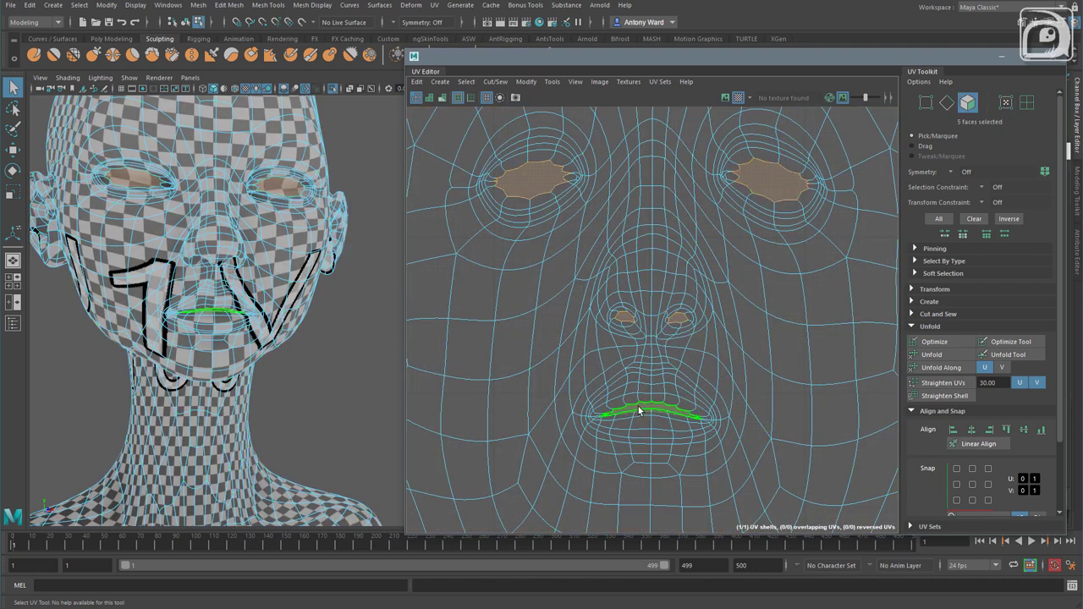
key(Delete)
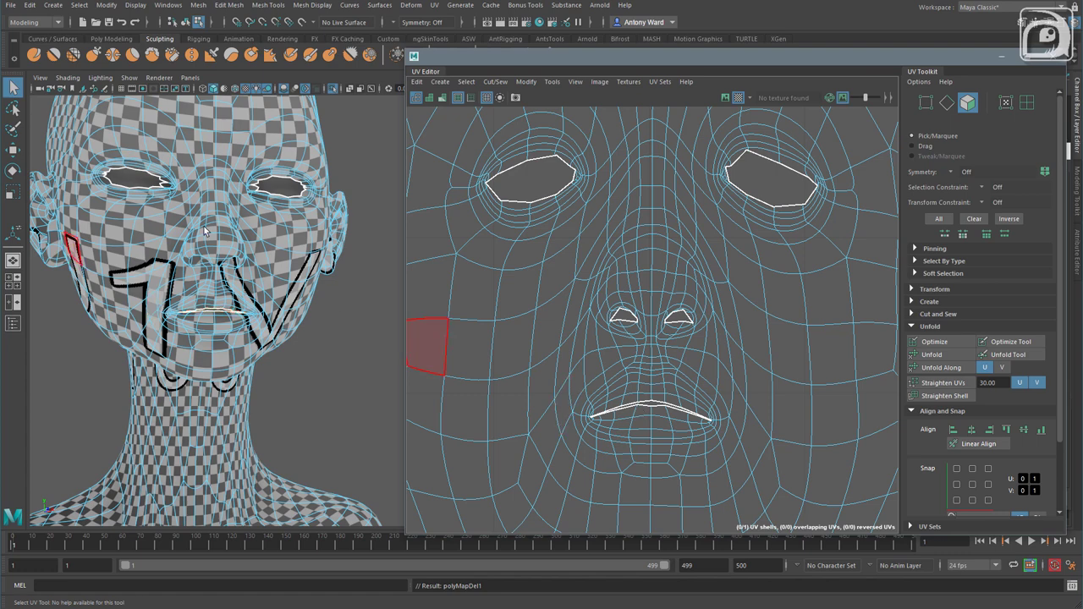
Select the five fill faces in the eye, nostril and mouth openings on the 3D model and delete them
right_drag(252, 279, 373, 312)
alt+middle_drag(372, 311, 361, 351)
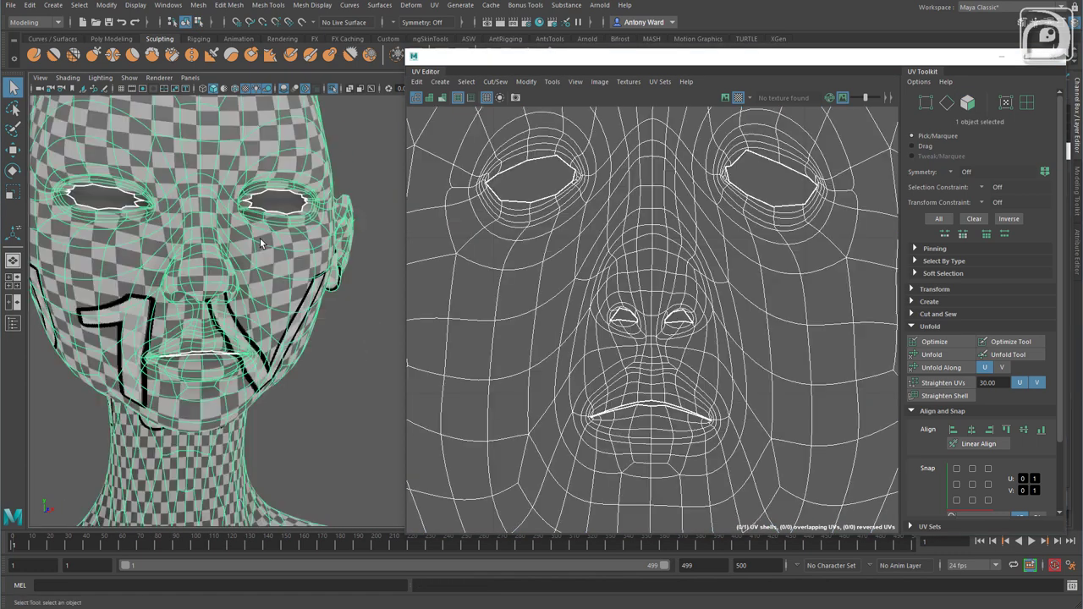
right_drag(260, 239, 260, 269)
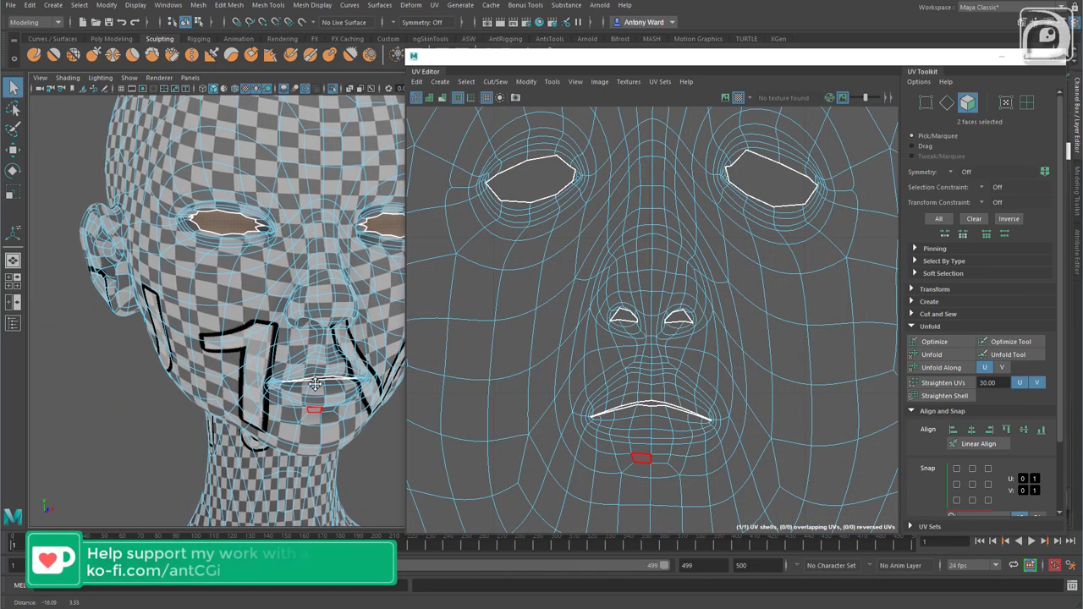
alt+middle_drag(315, 385, 241, 385)
alt+right_drag(242, 385, 290, 406)
alt+drag(290, 406, 244, 243)
shift+click(244, 211)
shift+click(288, 228)
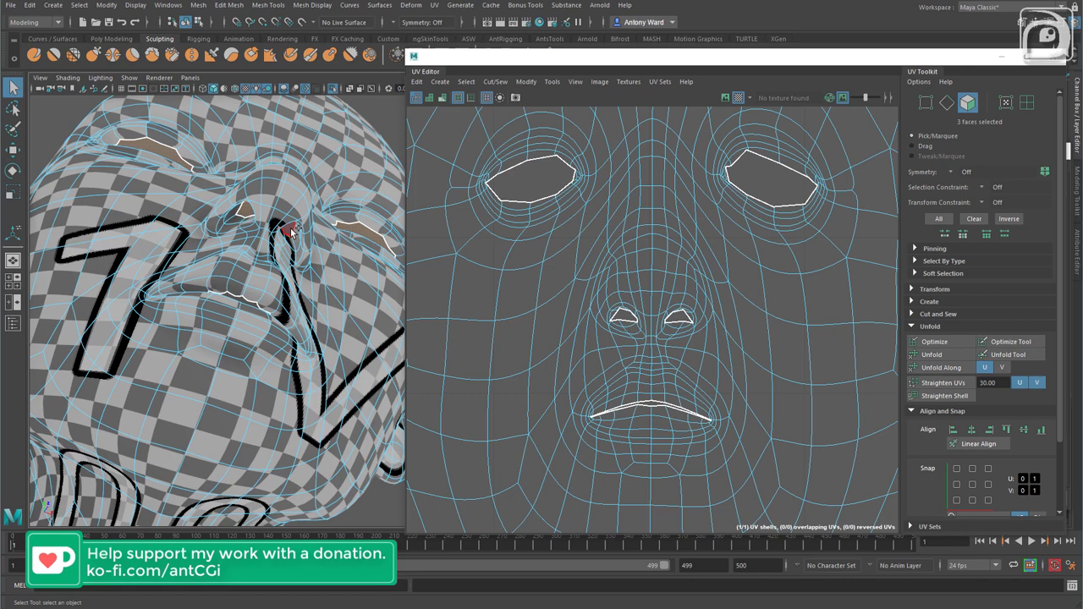
shift+click(239, 297)
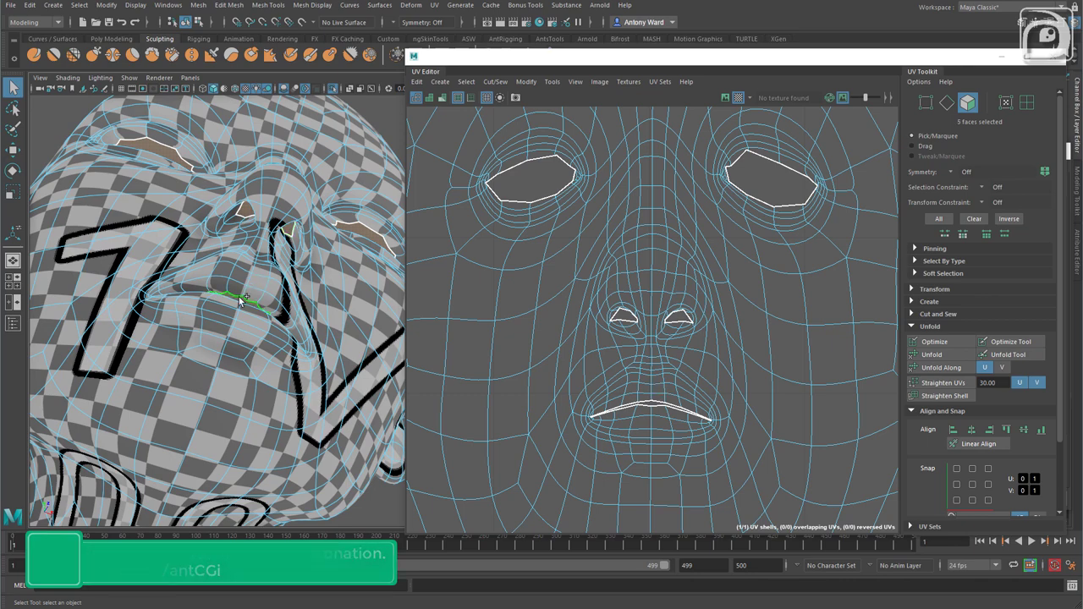
key(Delete)
Compare the face's UV layout with smooth mesh preview off and on, ending with the smooth preview on
alt+drag(262, 269, 281, 280)
alt+right_drag(280, 280, 124, 286)
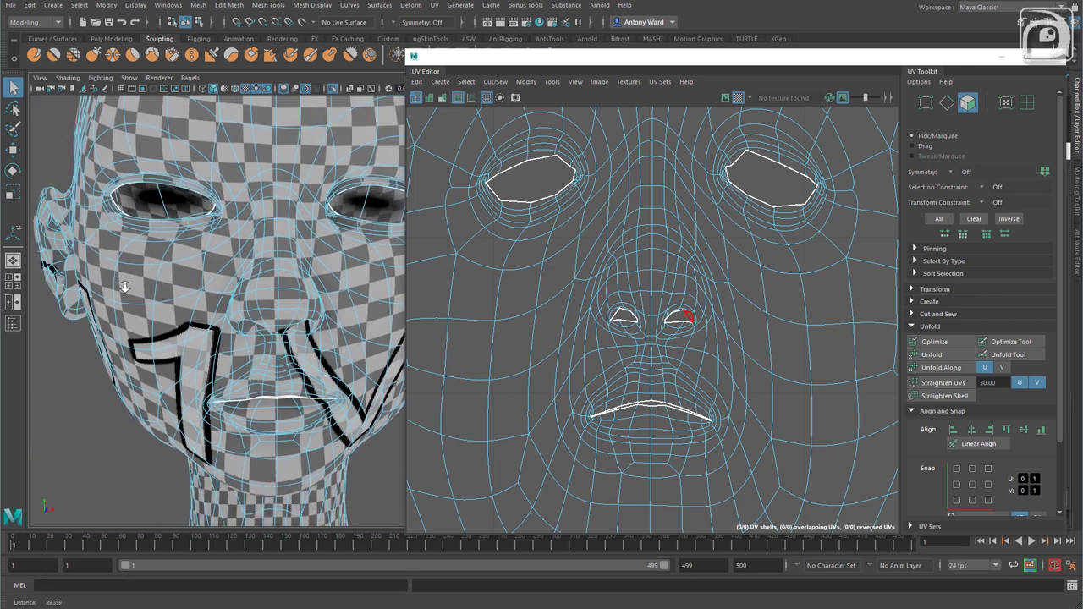
alt+drag(124, 285, 176, 314)
scroll(175, 315, up, 3)
key(F8)
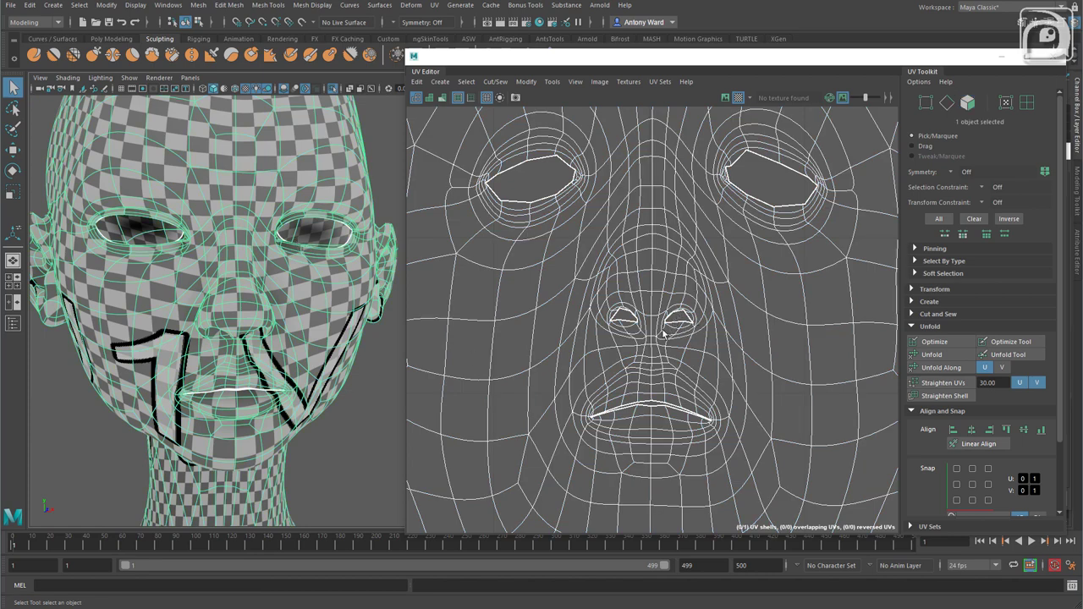
key(1)
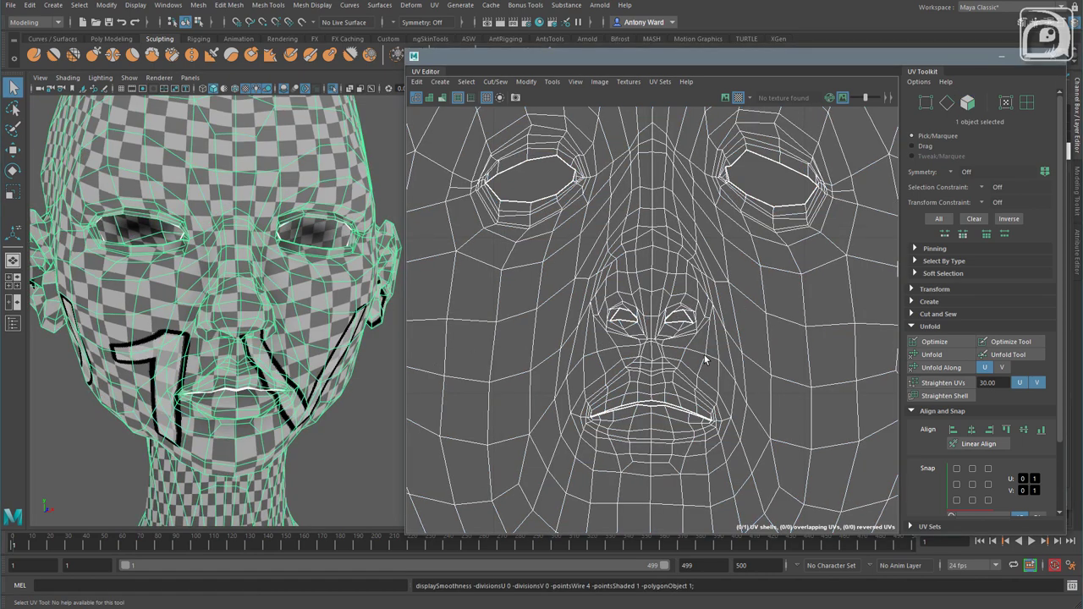
click(301, 385)
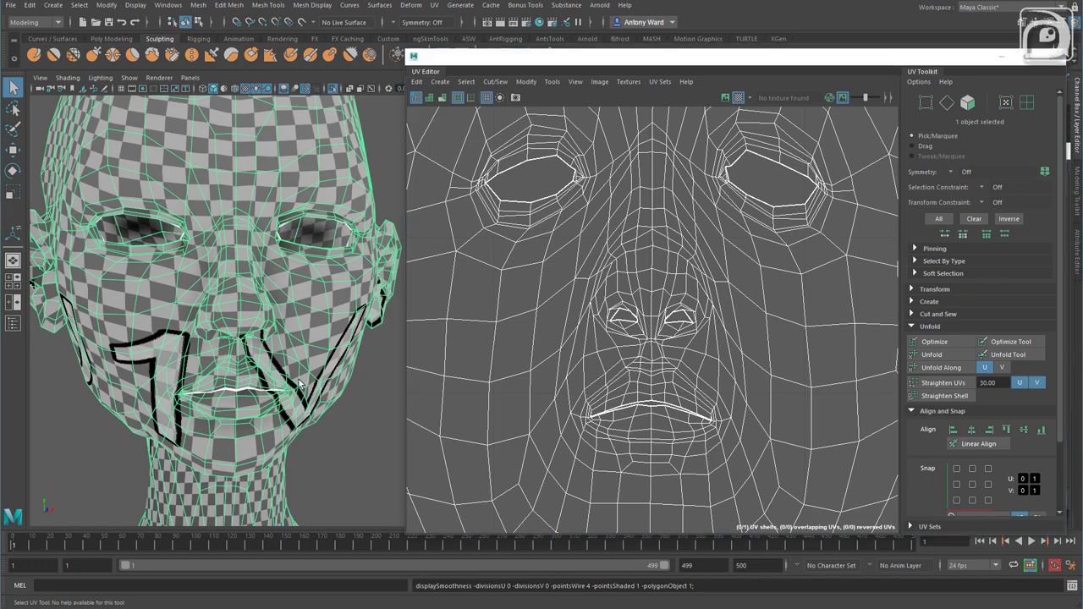
key(3)
key(1)
key(3)
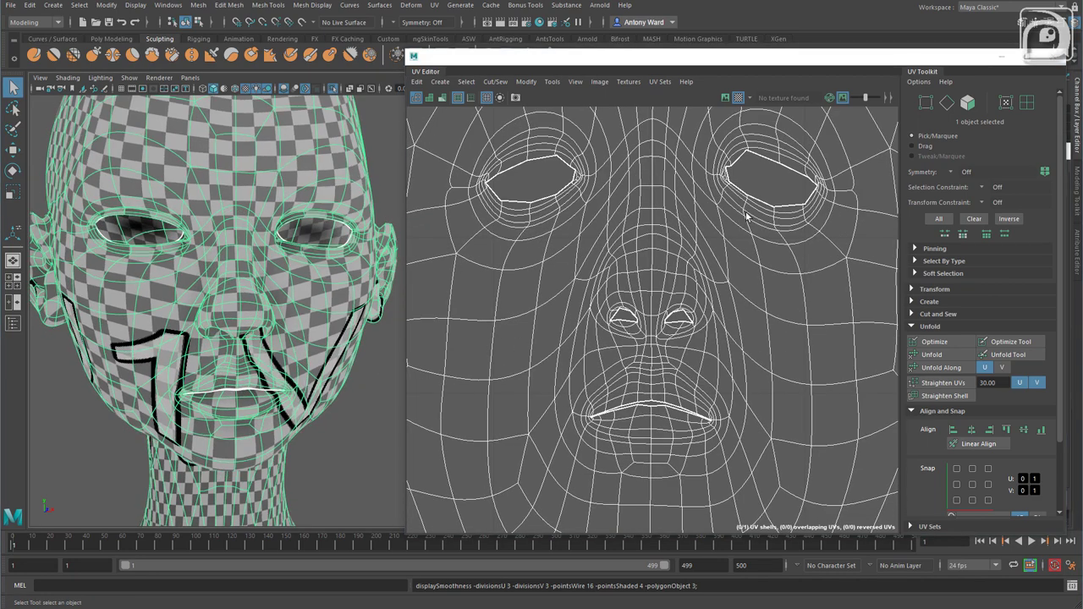
Close the Unfold UVs options and show the TorsoShape attributes beside the UV layout
drag(828, 63, 511, 99)
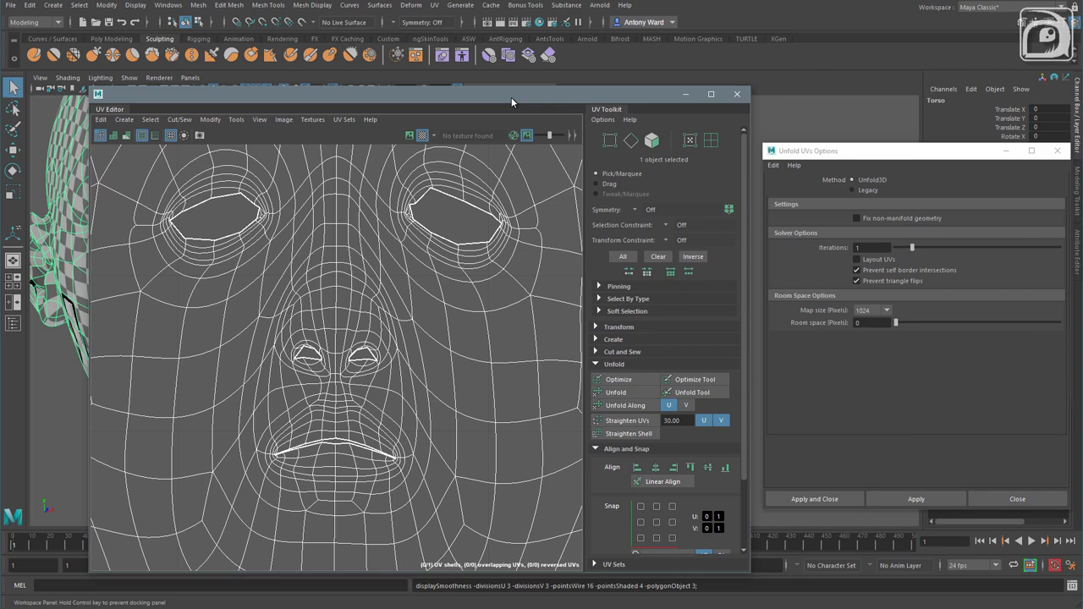
click(1057, 152)
click(1078, 242)
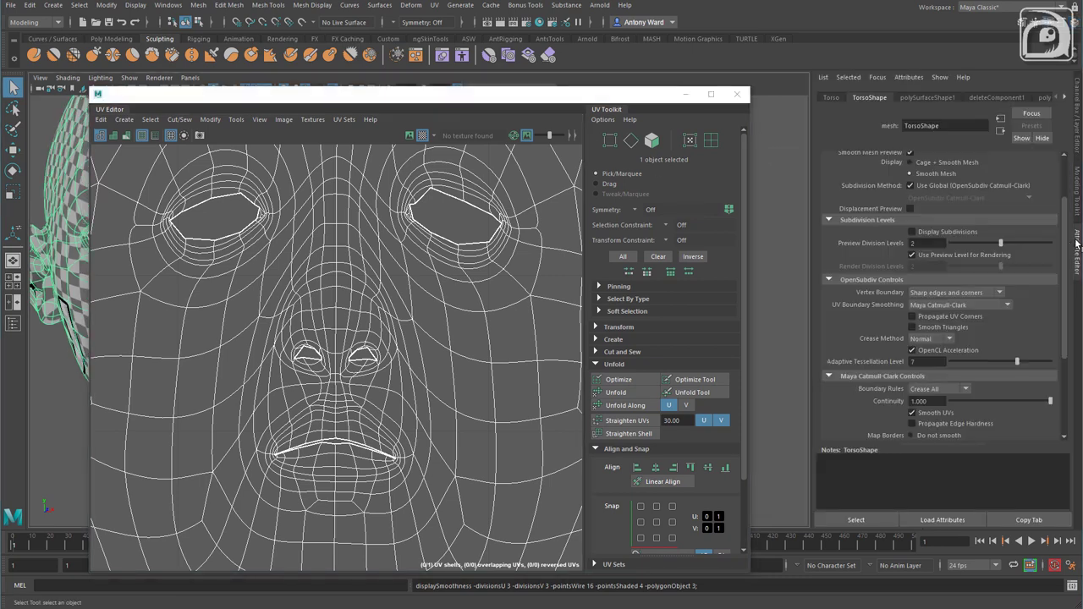
Reveal the OpenSubdiv Controls and Maya Catmull-Clark Controls within the TorsoShape's Smooth Mesh attributes, keeping the UV layout in view
click(860, 220)
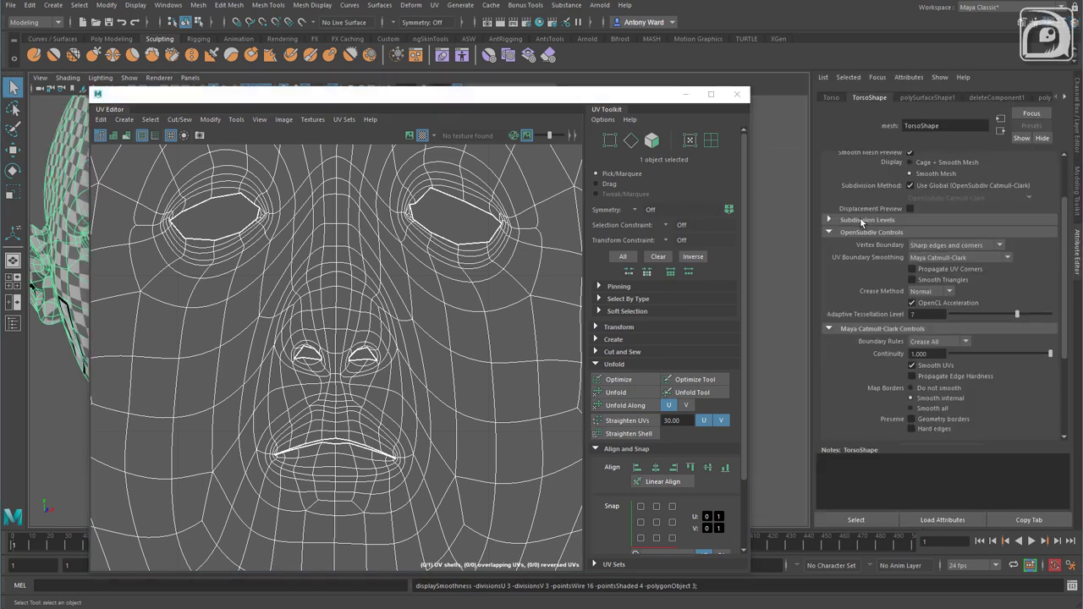
click(857, 233)
click(860, 247)
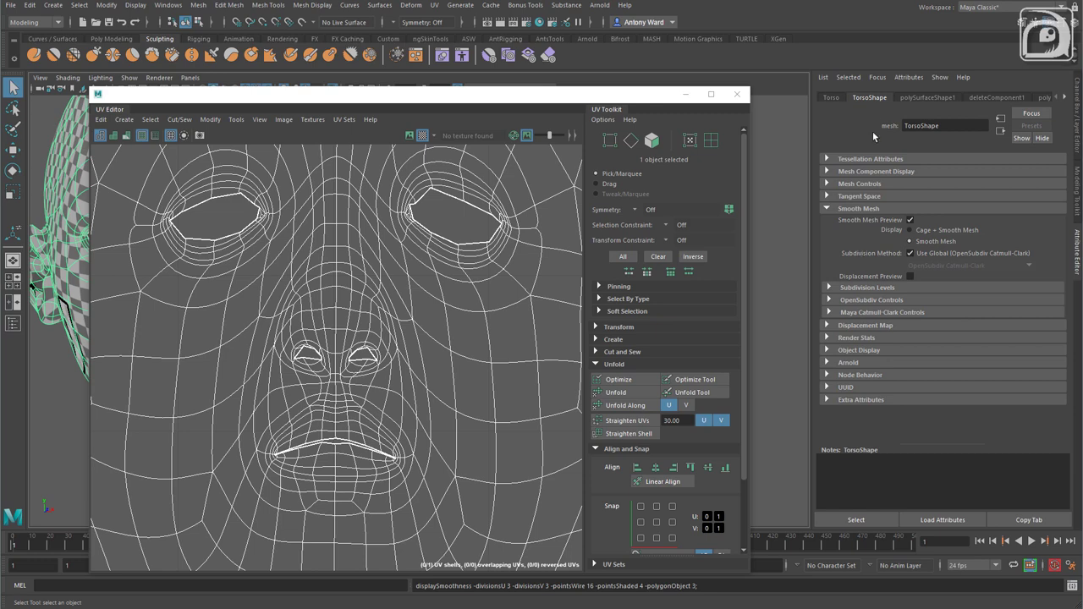
click(869, 210)
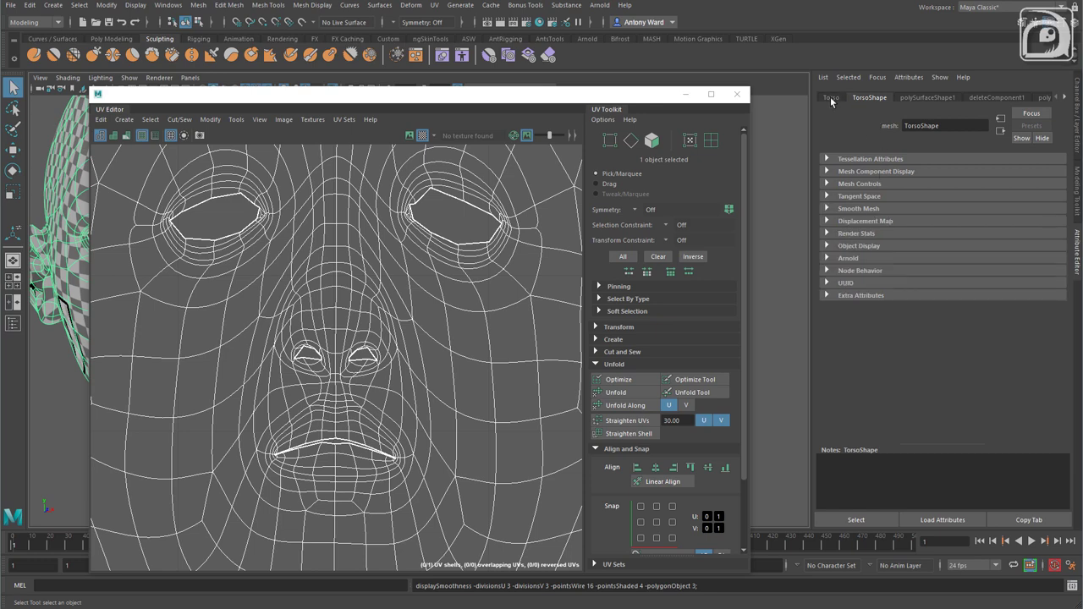
click(859, 209)
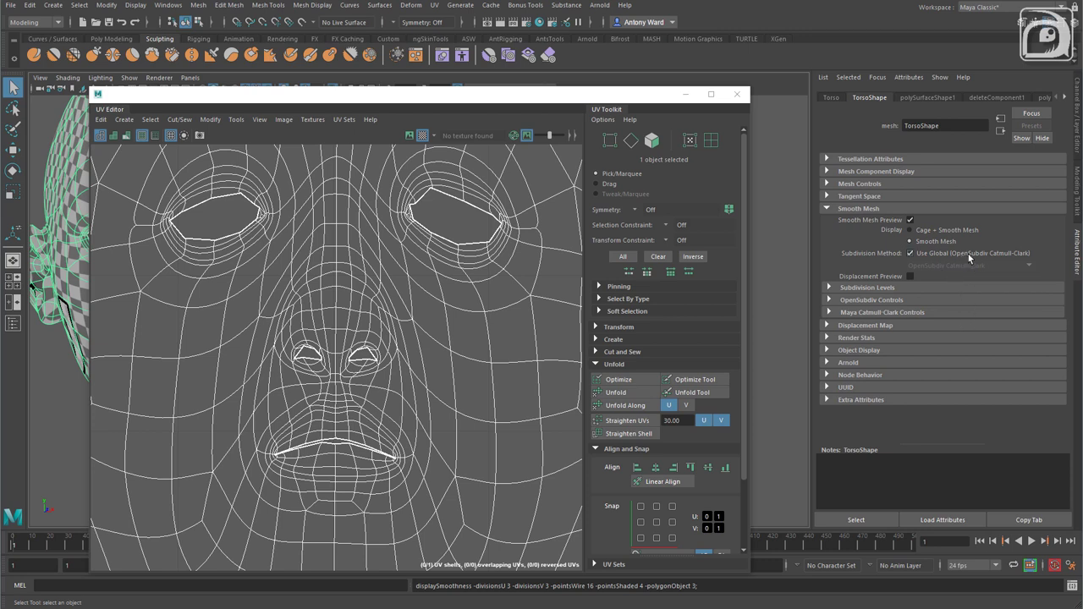
click(874, 313)
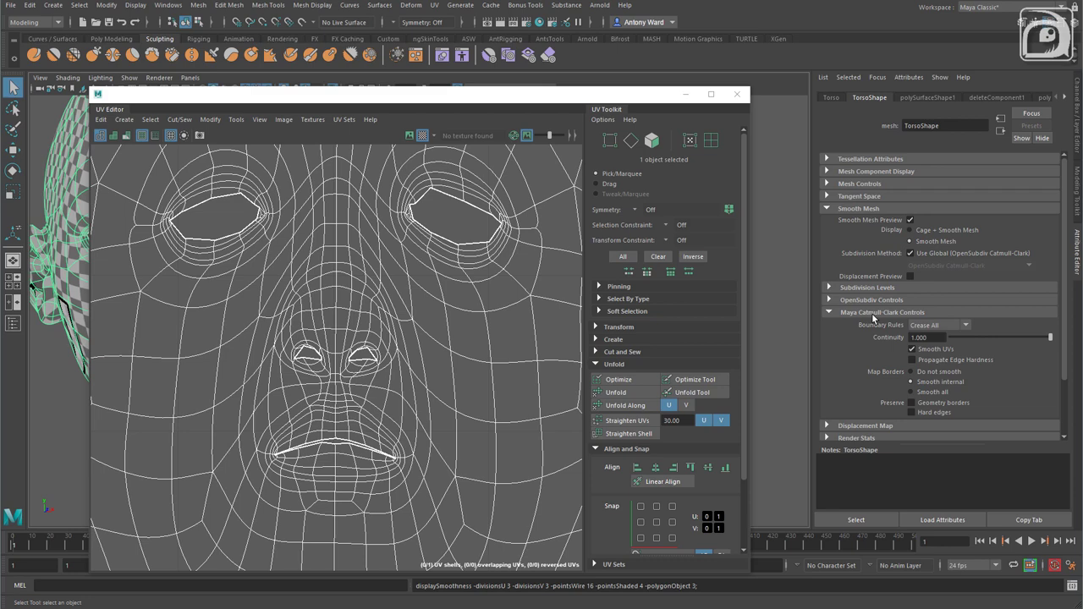
drag(638, 96, 675, 92)
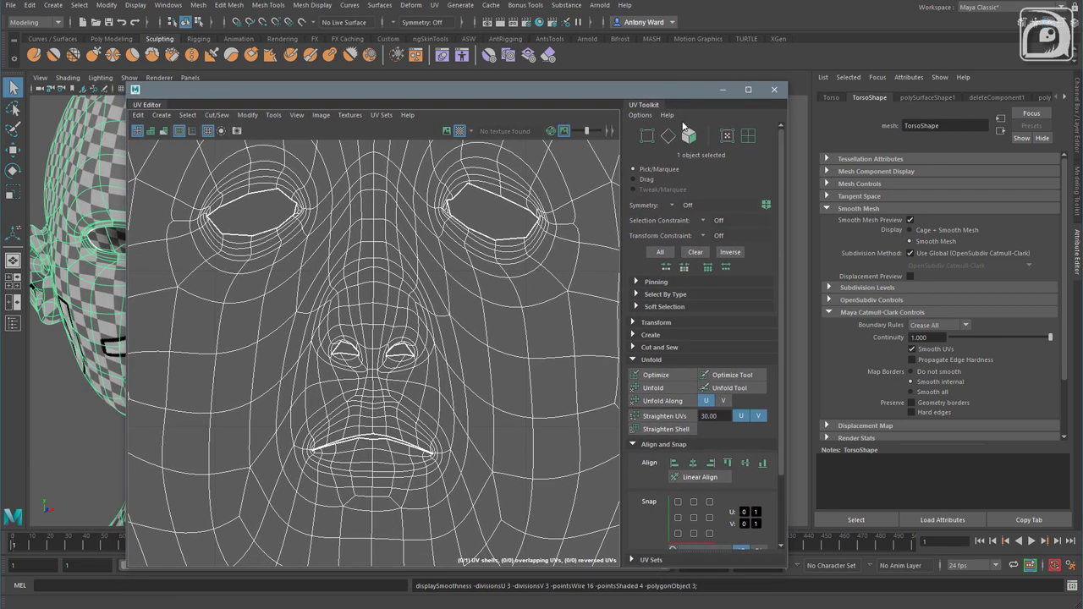
click(870, 301)
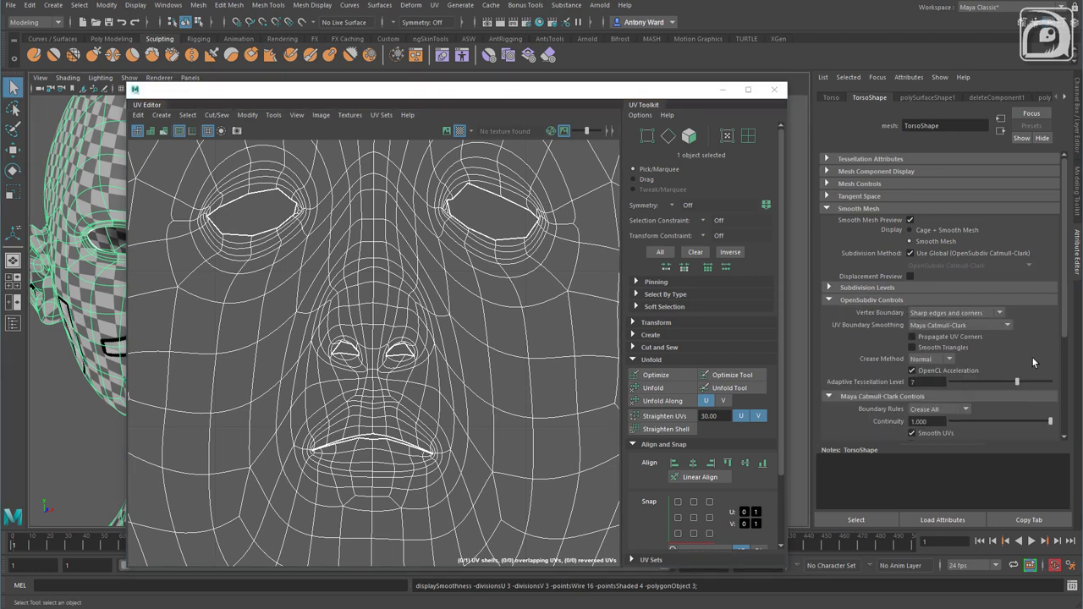
Try None as the UV Boundary Smoothing of the torso's smooth mesh, and settle on Preserve Edges
click(943, 326)
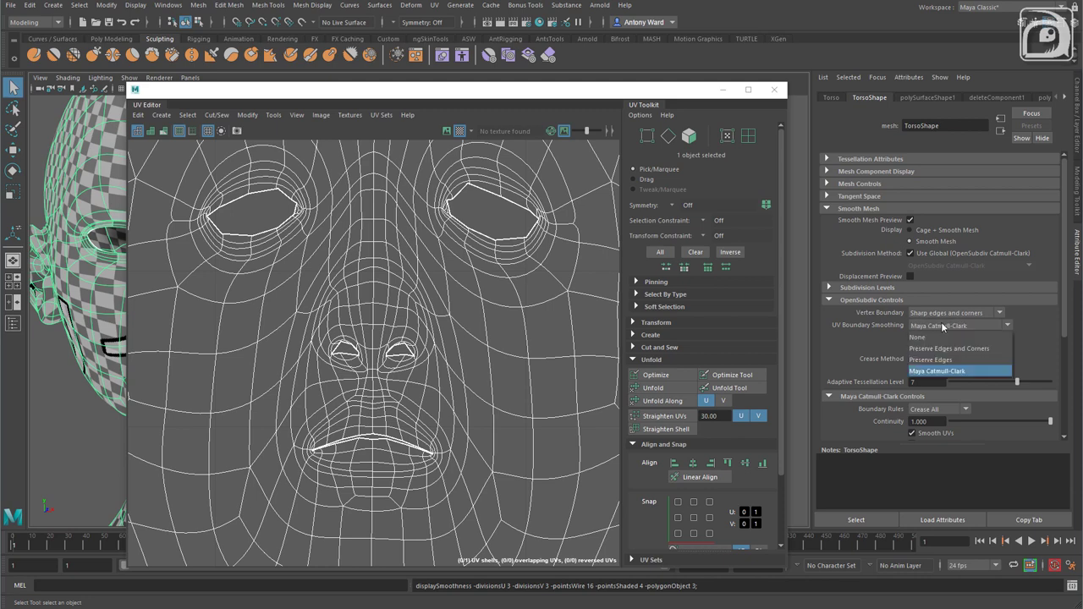
click(938, 337)
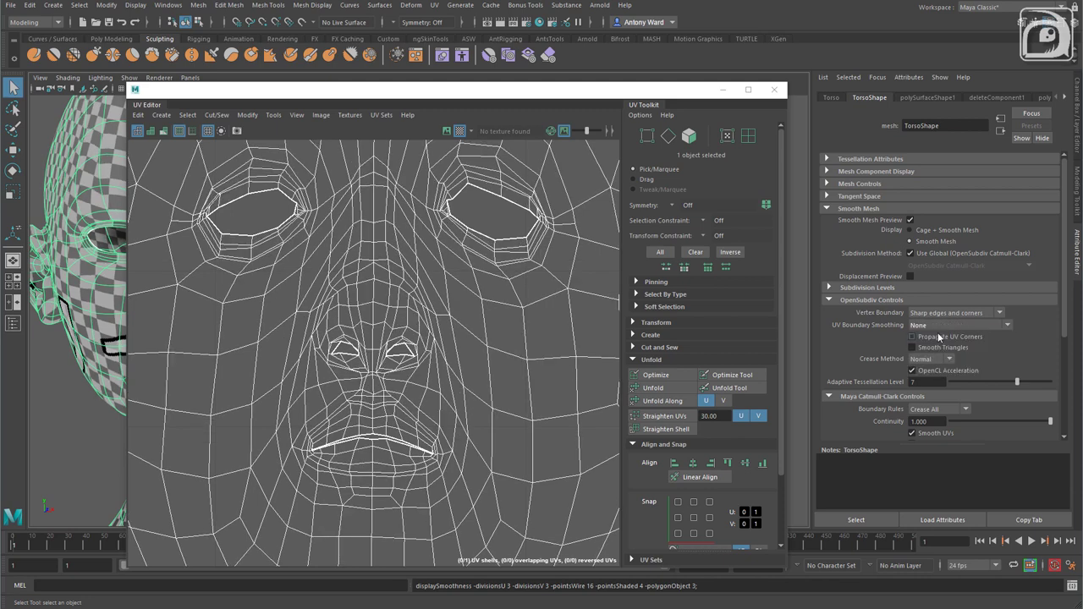
click(955, 325)
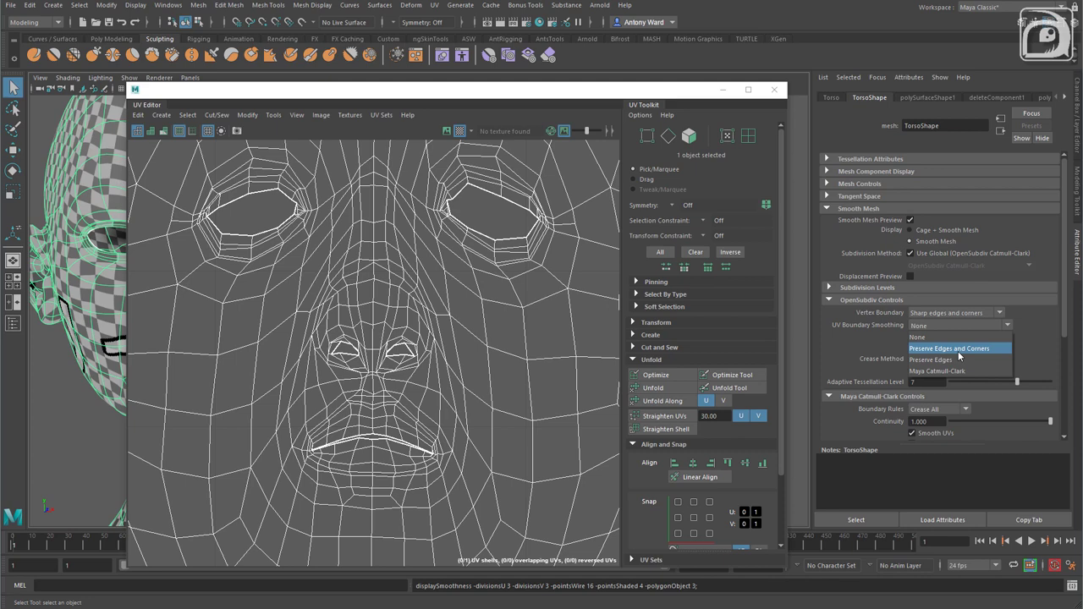
click(958, 361)
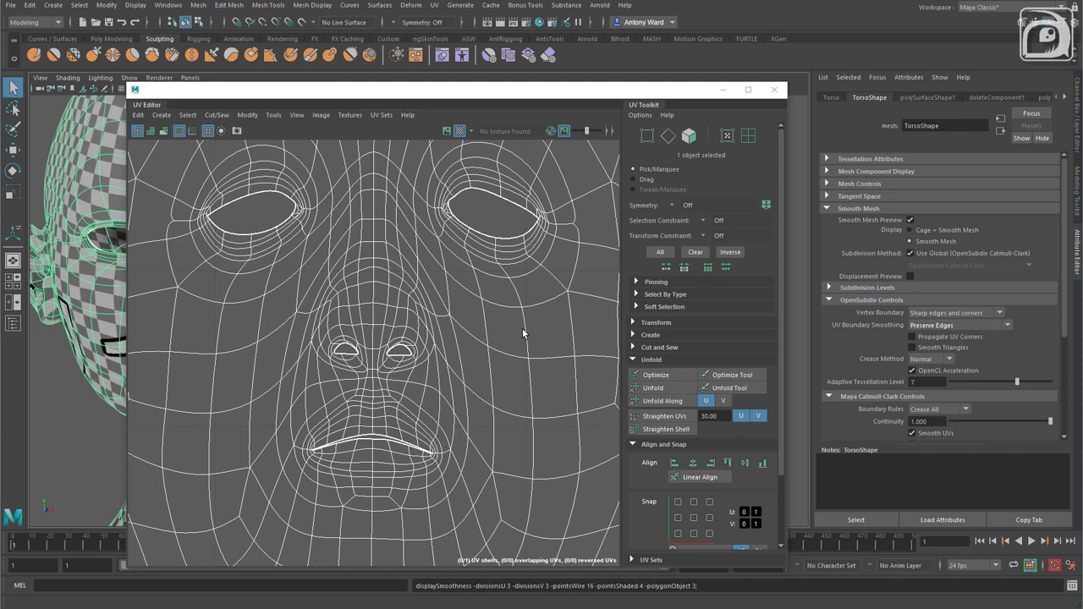
Enlarge the UV editing window, select all UVs of the head and torso shell, and turn off smooth mesh preview
drag(575, 92, 563, 38)
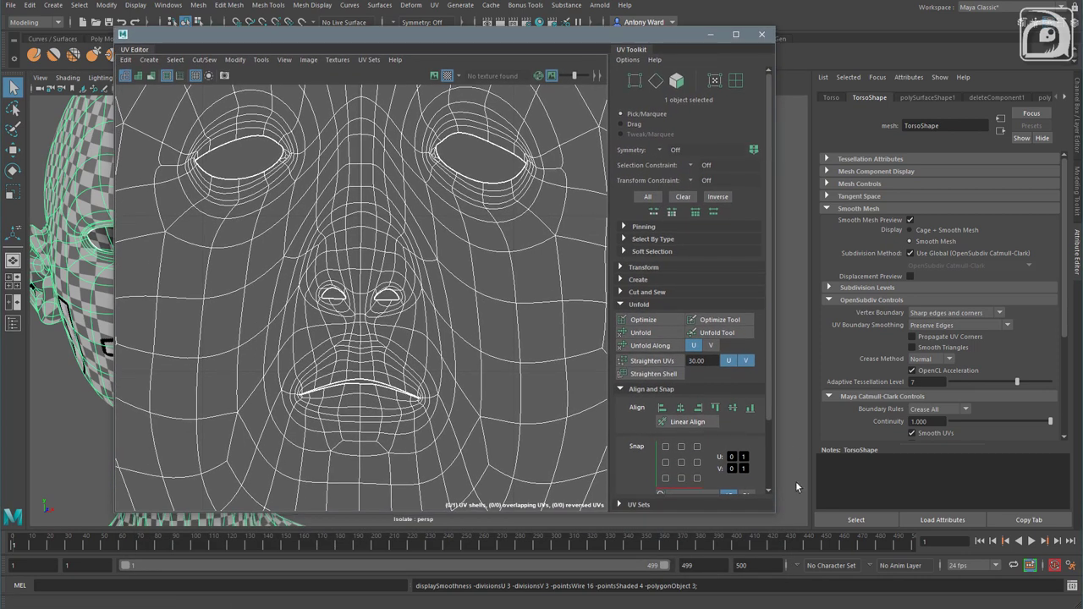
drag(776, 512, 984, 557)
alt+right_drag(730, 437, 17, 215)
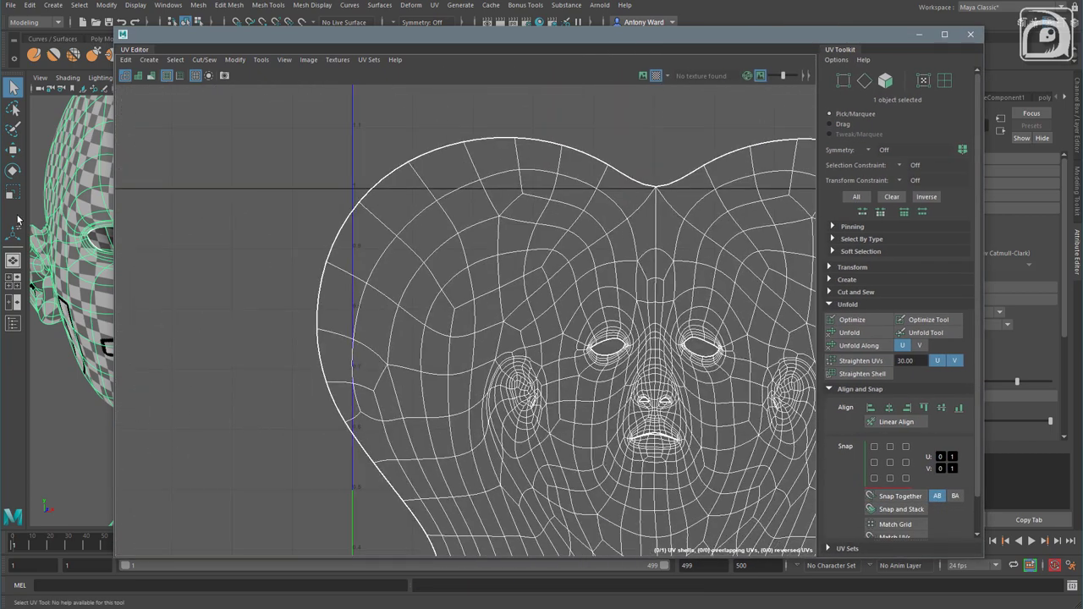
alt+middle_drag(730, 436, 547, 293)
right_drag(500, 283, 547, 281)
drag(297, 135, 811, 530)
key(1)
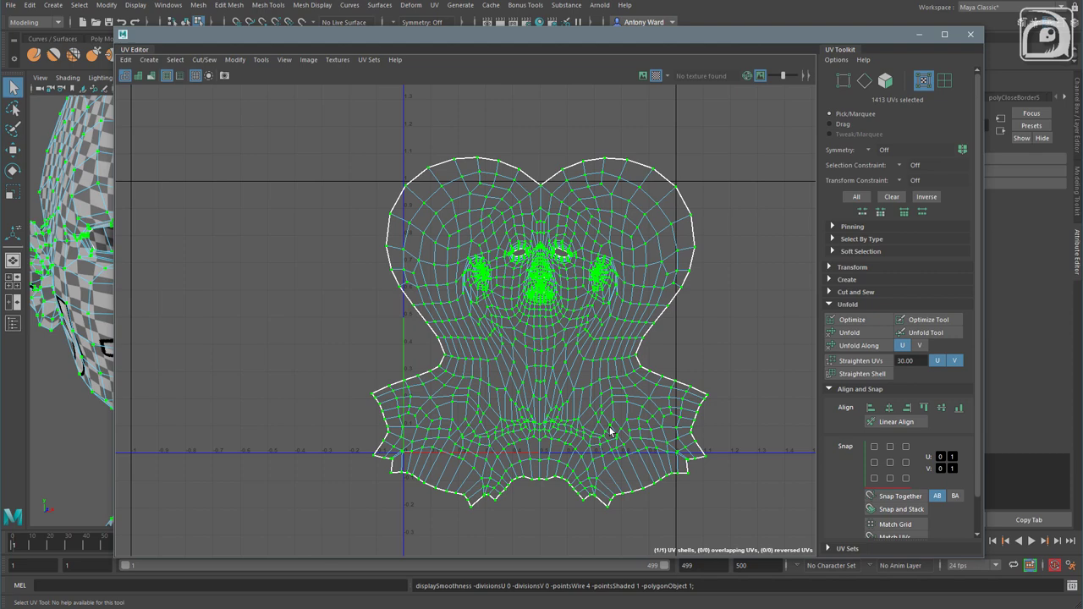
Scale down the selected head and torso shell and move it to fit inside the 0 to 1 UV tile
key(r)
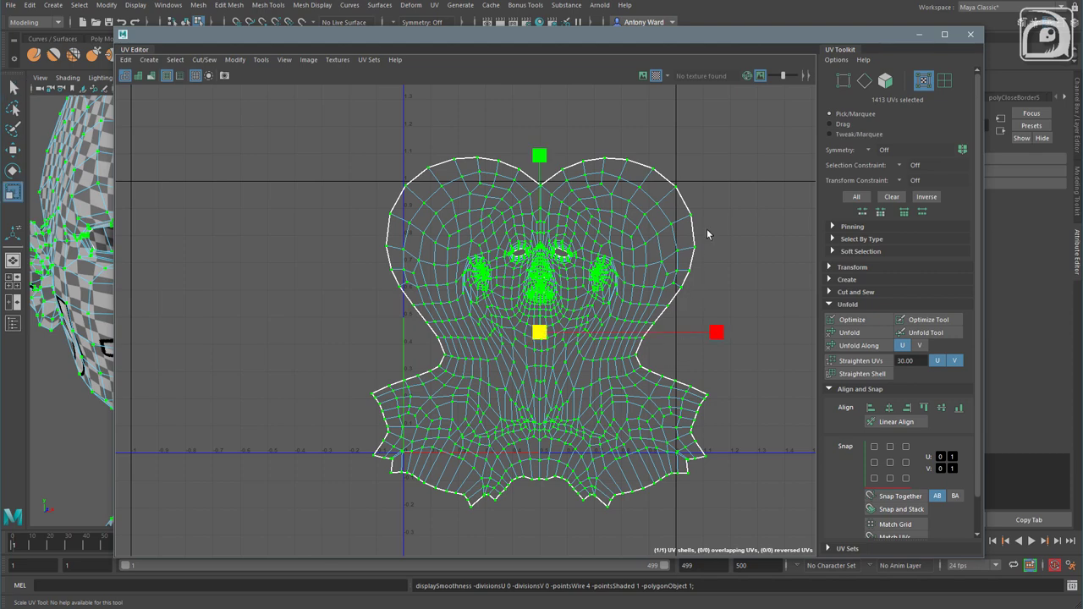
middle_drag(708, 234, 676, 246)
key(w)
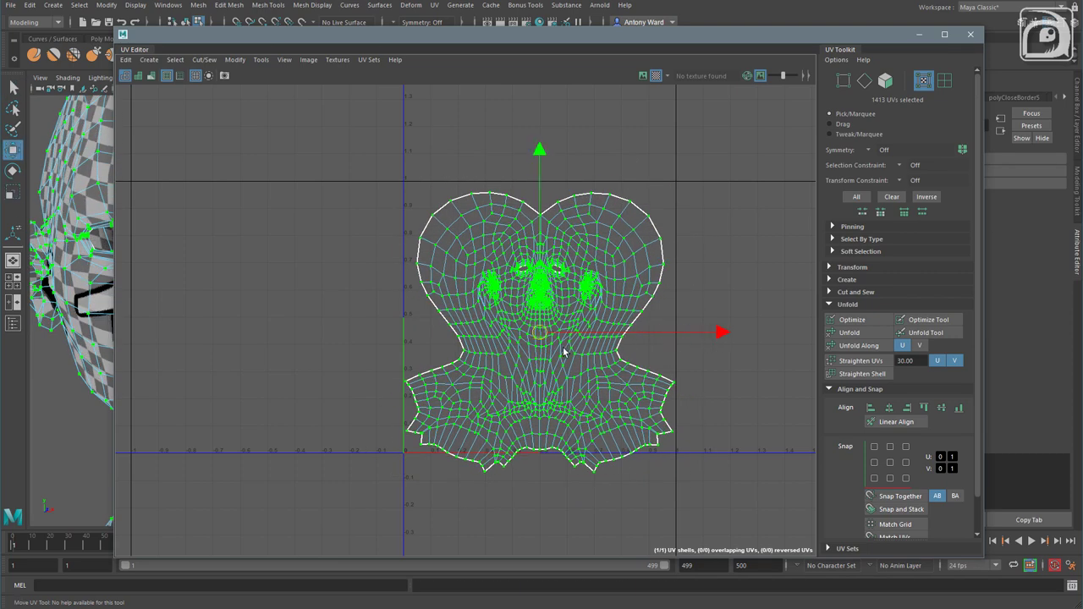
drag(545, 335, 549, 325)
key(r)
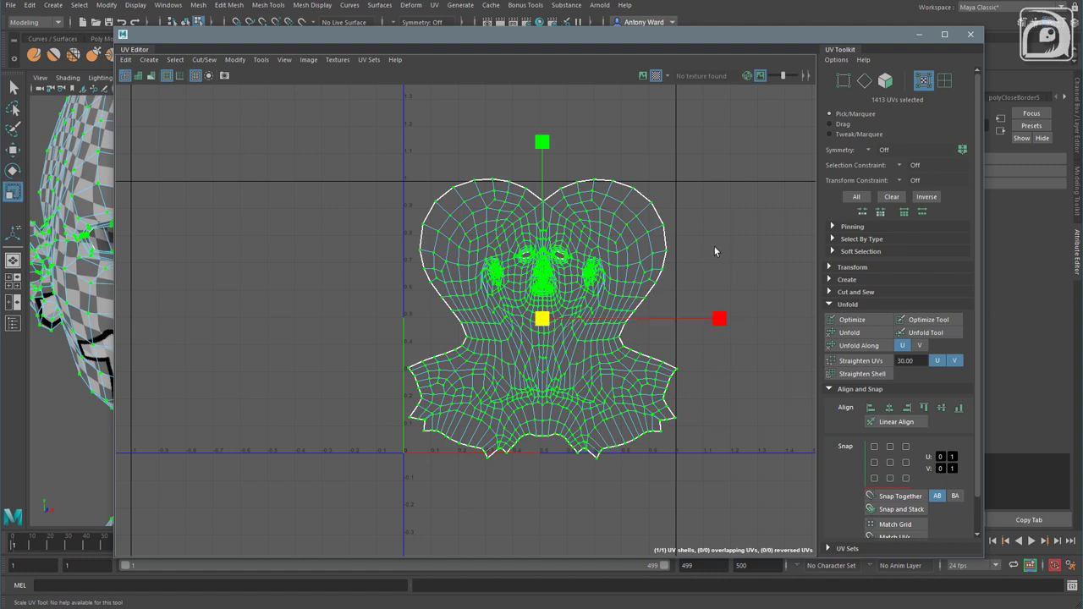
middle_drag(713, 245, 705, 251)
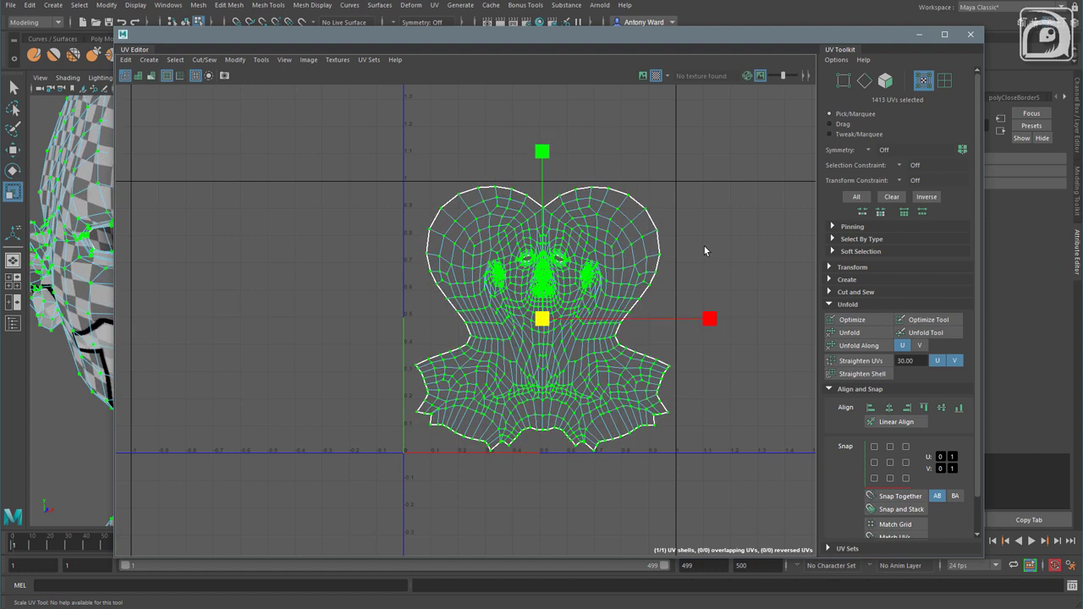
key(w)
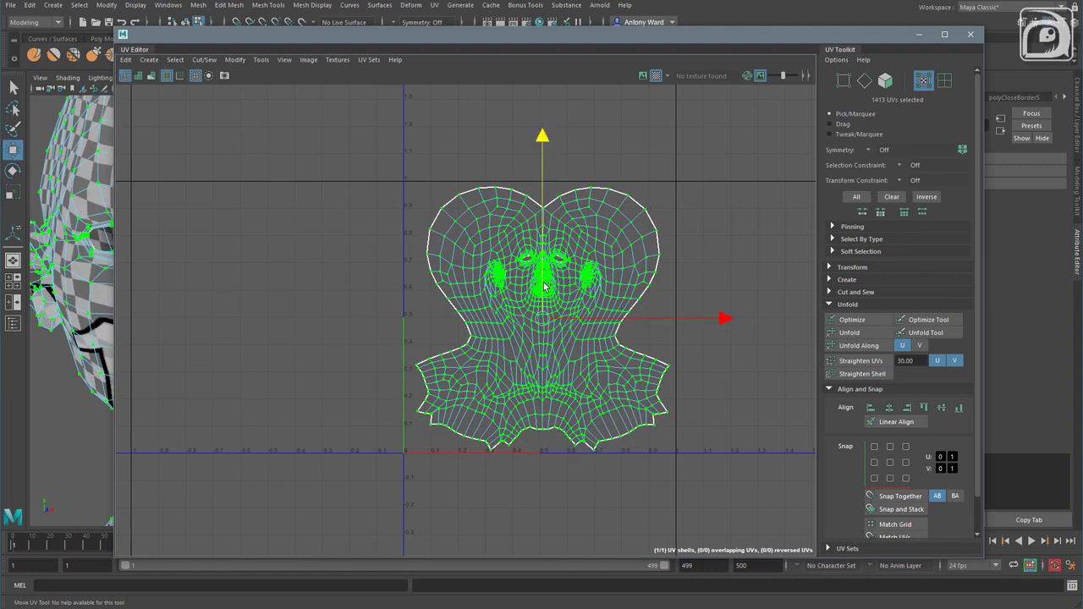
drag(544, 287, 545, 285)
Nudge the selected shell slightly sideways to centre it in the UV tile
alt+right_drag(474, 414, 739, 449)
alt+middle_drag(512, 402, 546, 409)
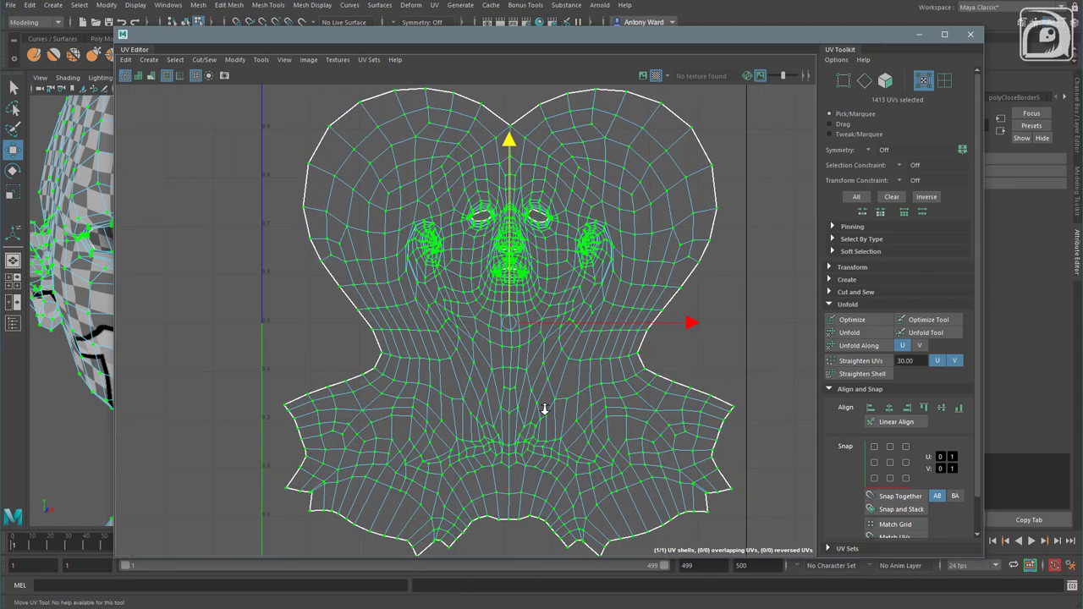
alt+right_drag(543, 408, 470, 416)
key(e)
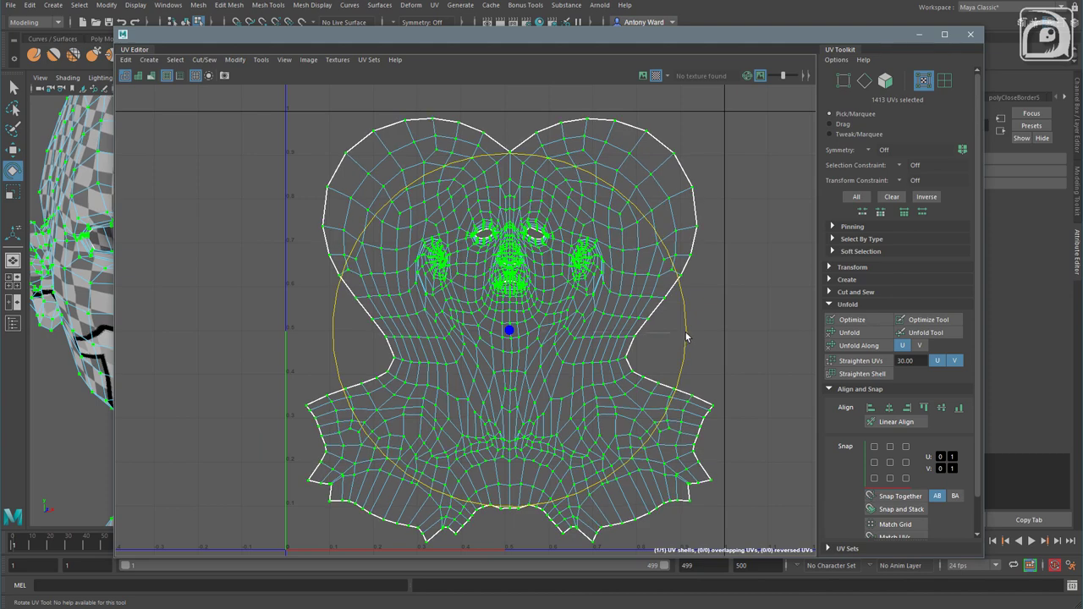
key(w)
drag(514, 334, 512, 333)
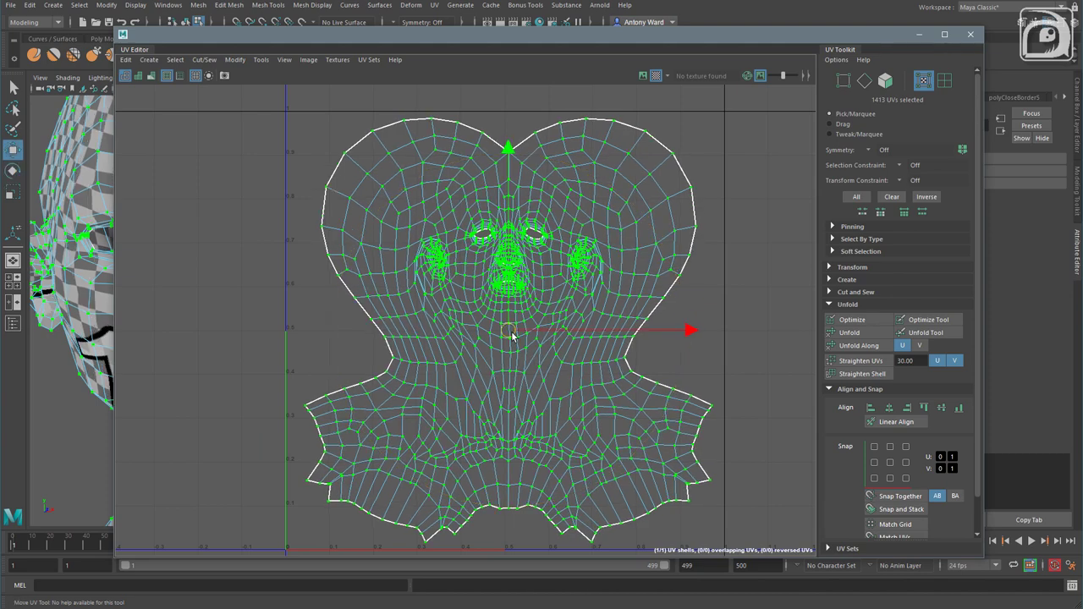
Reselect all UVs of the shell and shift them slightly along U to line up the face's centre line with 0.5
alt+right_drag(409, 341, 989, 402)
alt+middle_drag(622, 409, 579, 351)
alt+right_drag(673, 412, 280, 381)
alt+middle_drag(649, 413, 564, 254)
alt+right_drag(564, 279, 368, 329)
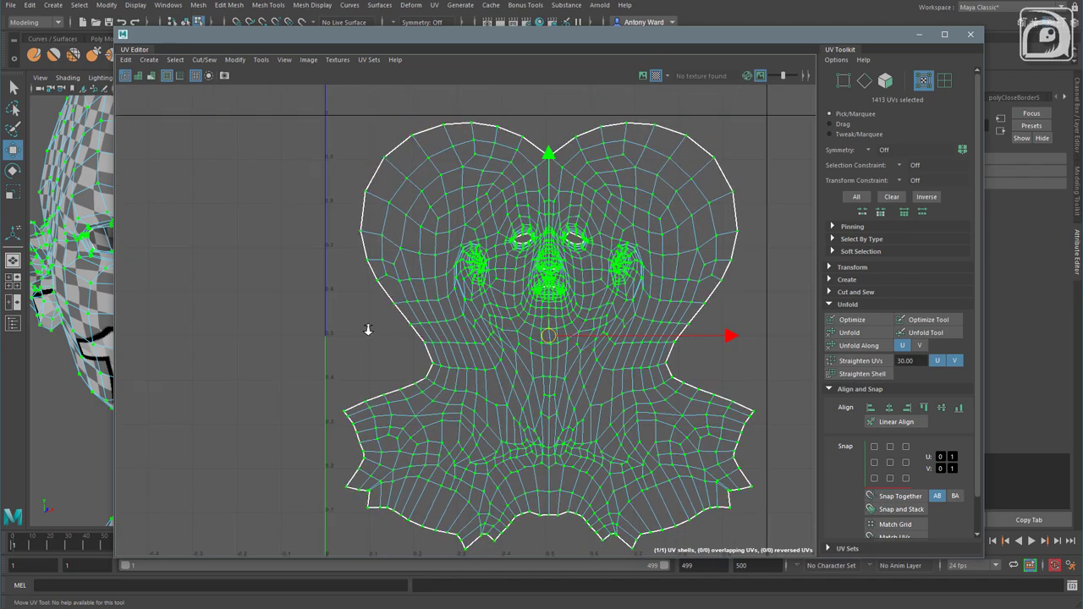
alt+middle_drag(634, 361, 578, 349)
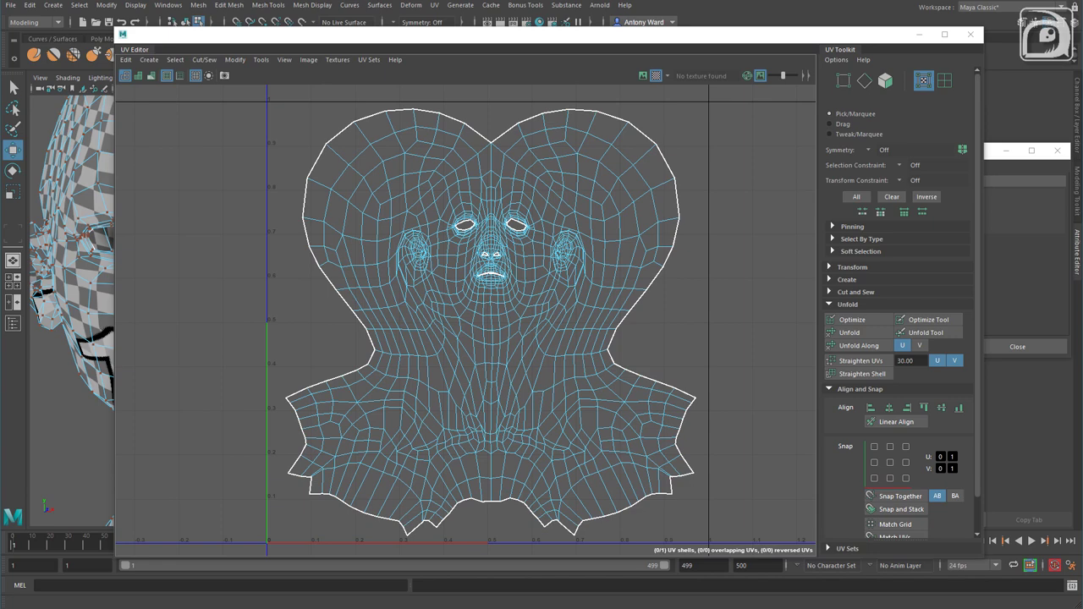
drag(777, 546, 174, 100)
drag(674, 321, 666, 319)
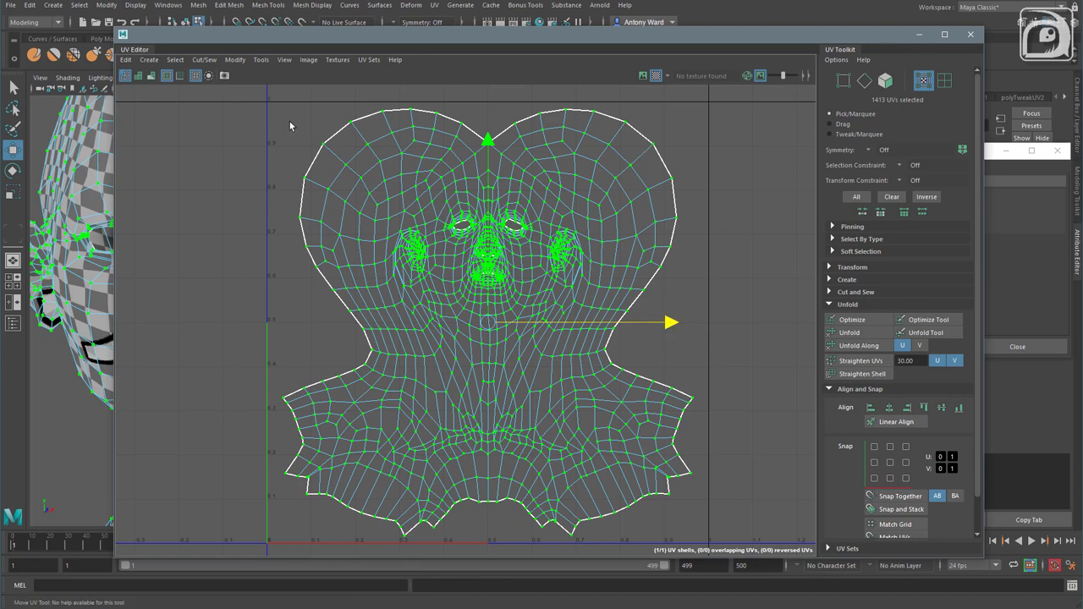
Keep only the right half of the shell's UVs selected and try the Symmetrize tool with mirror axis U at position 0.5
drag(215, 99, 487, 550)
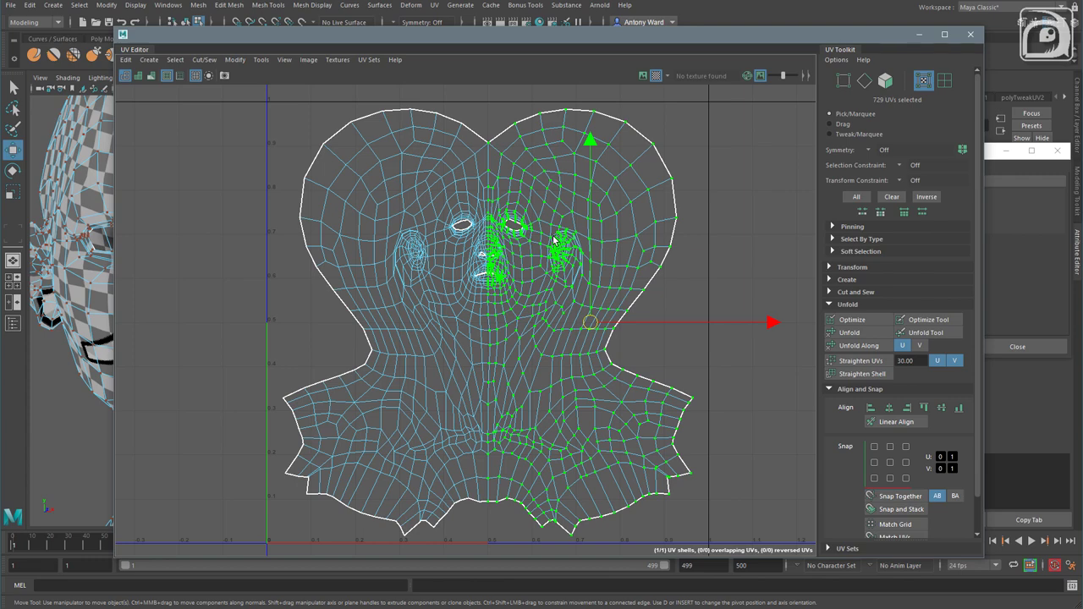
click(234, 60)
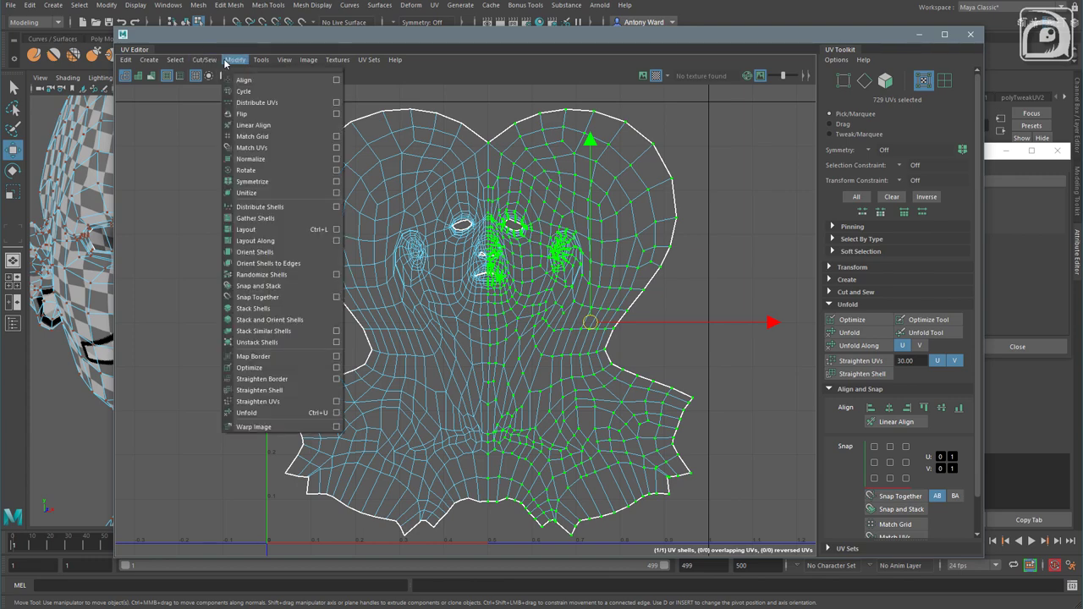
click(335, 181)
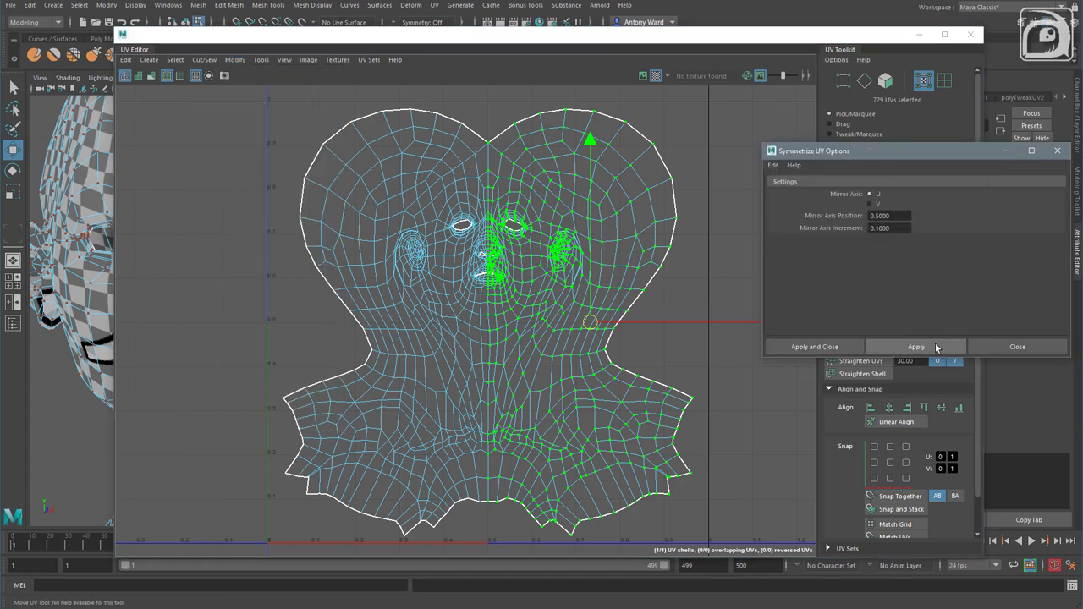
click(936, 347)
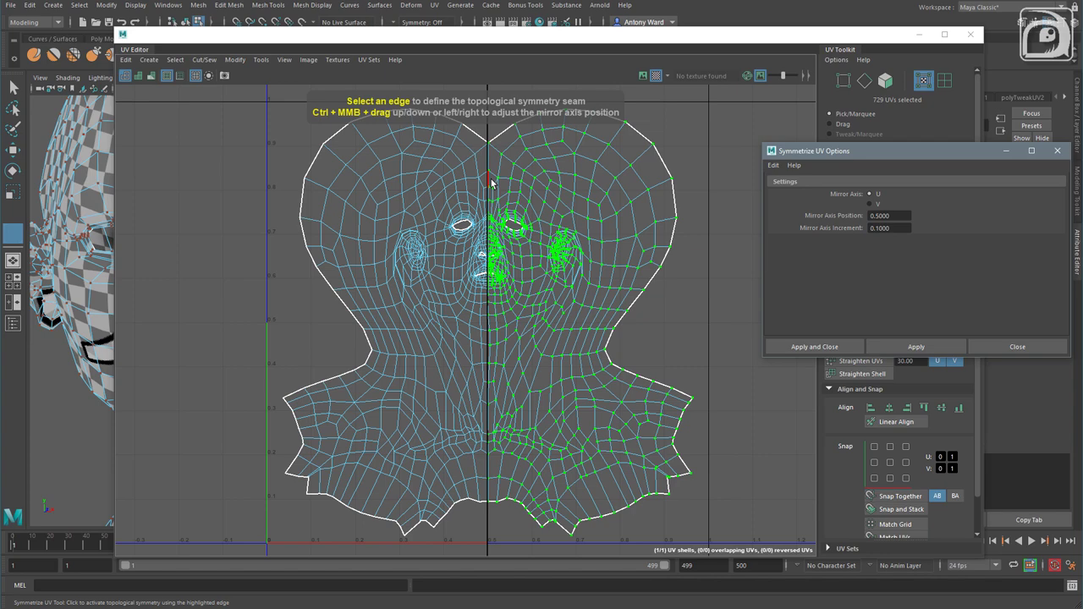
key(w)
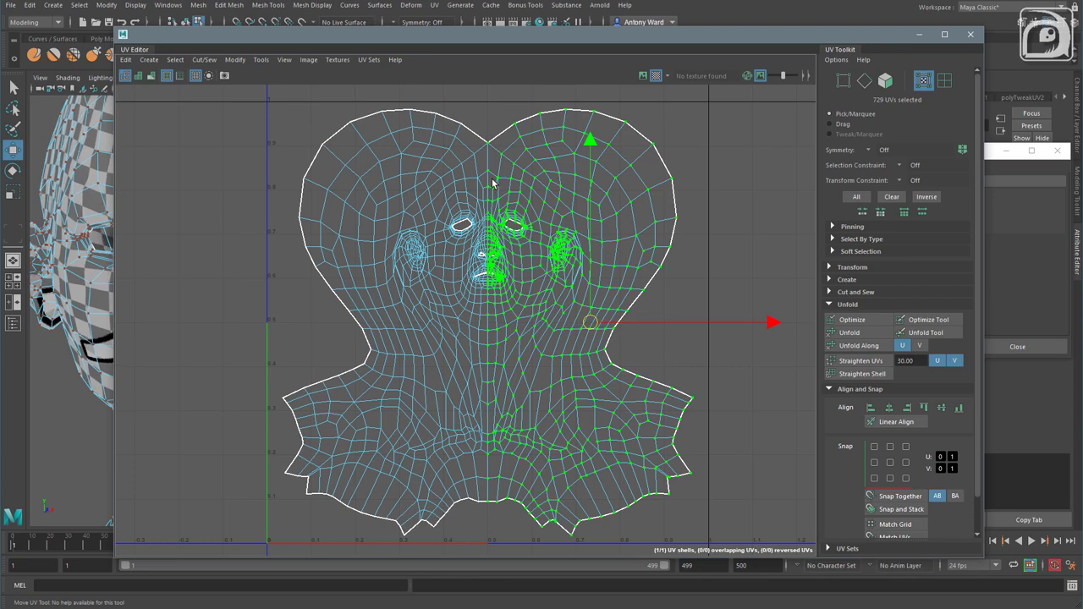
alt+middle_drag(425, 245, 431, 296)
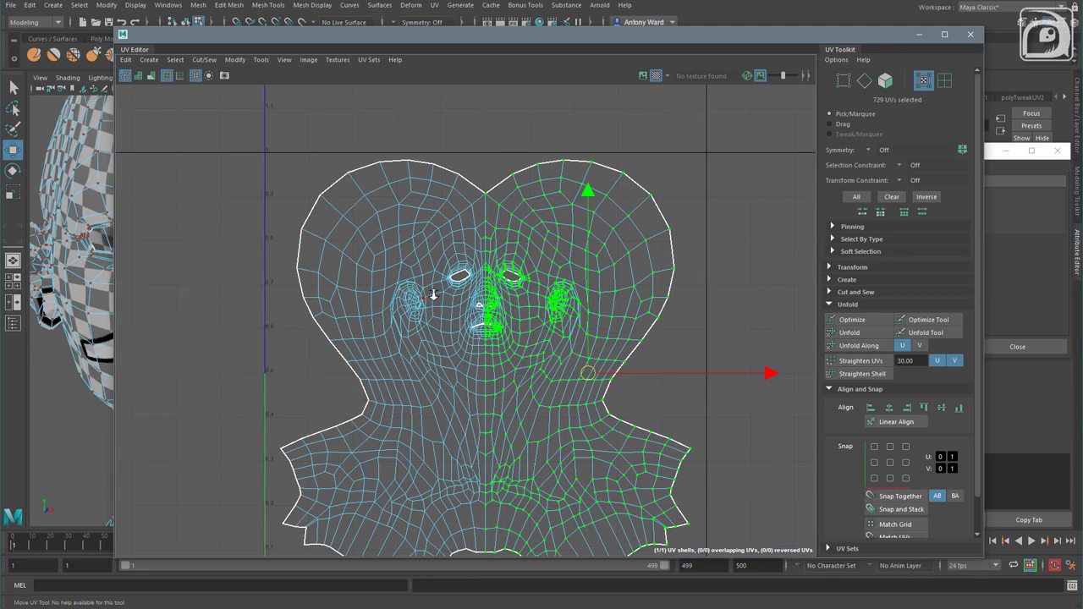
alt+right_drag(431, 296, 926, 266)
alt+right_drag(547, 350, 823, 275)
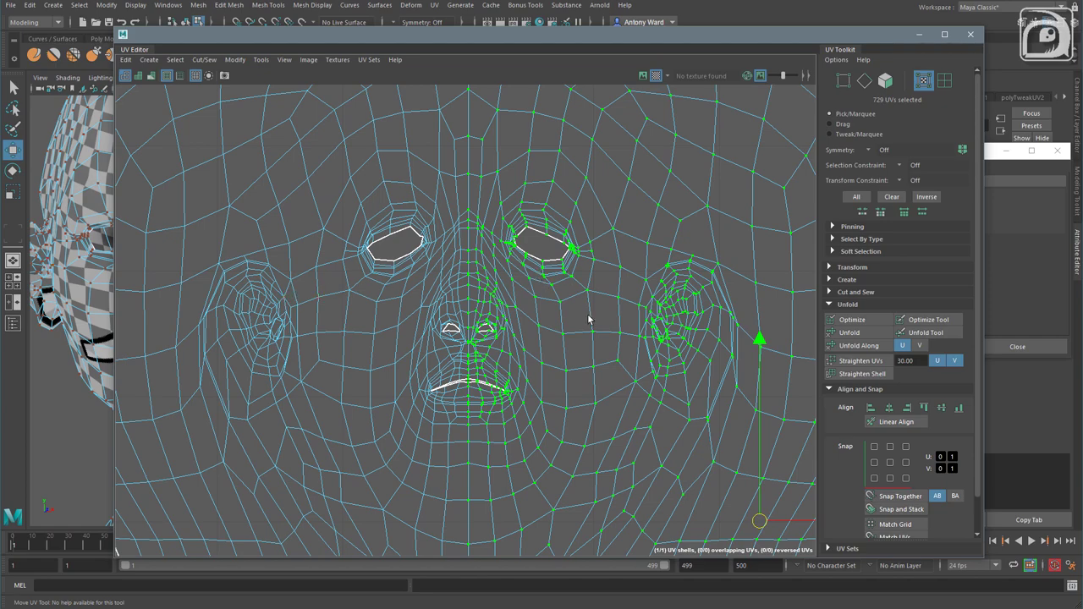
scroll(500, 244, down, 3)
scroll(512, 296, down, 4)
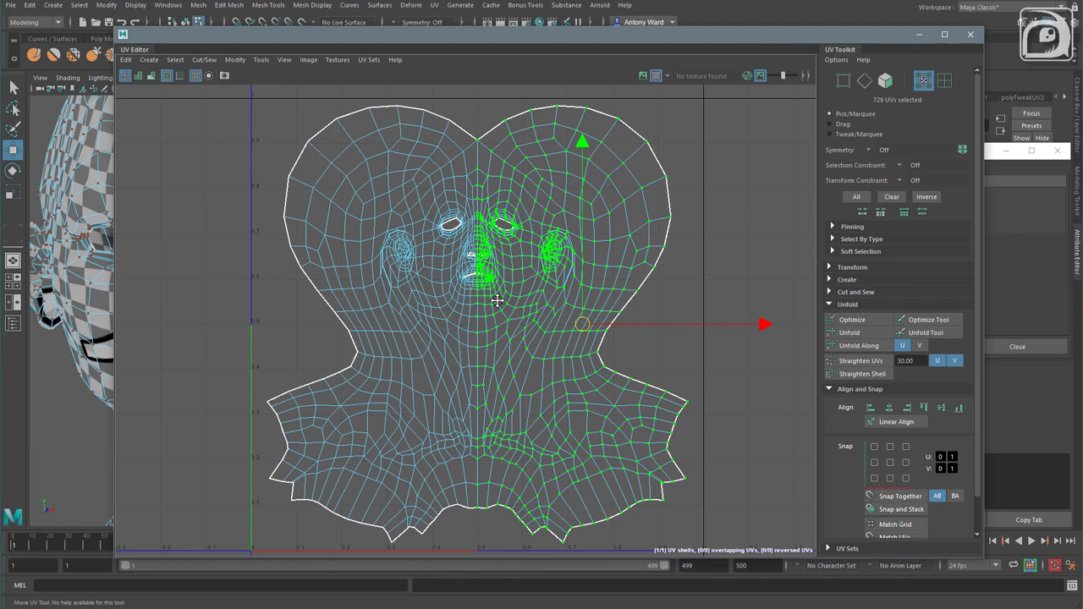
Undo the last symmetrize attempt and rerun Symmetrize from a centre-line edge, with mirror axis U at position 0.5
key(ctrl+z)
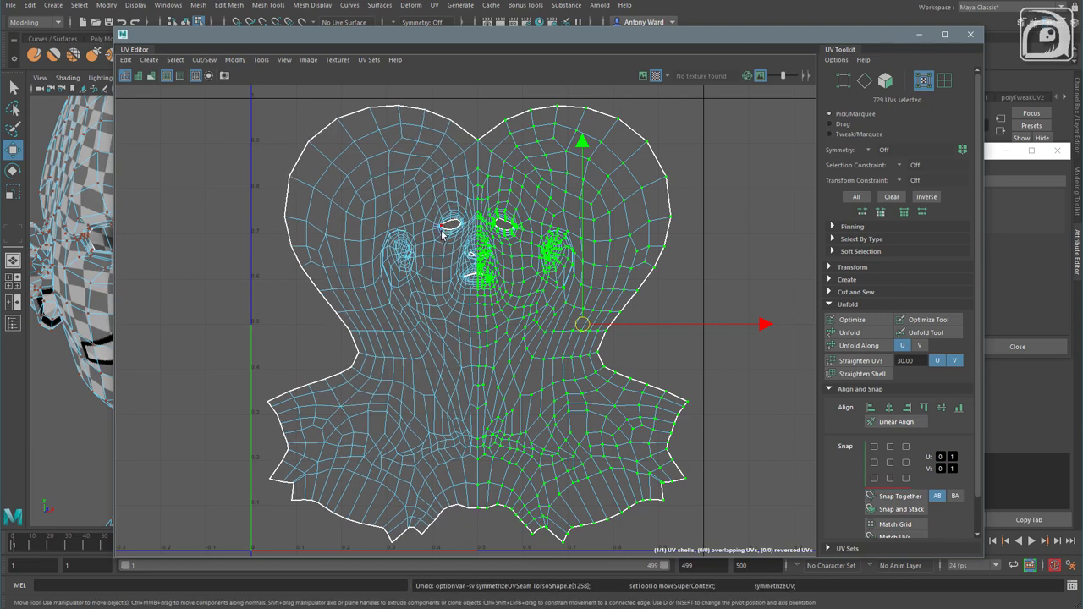
click(1051, 263)
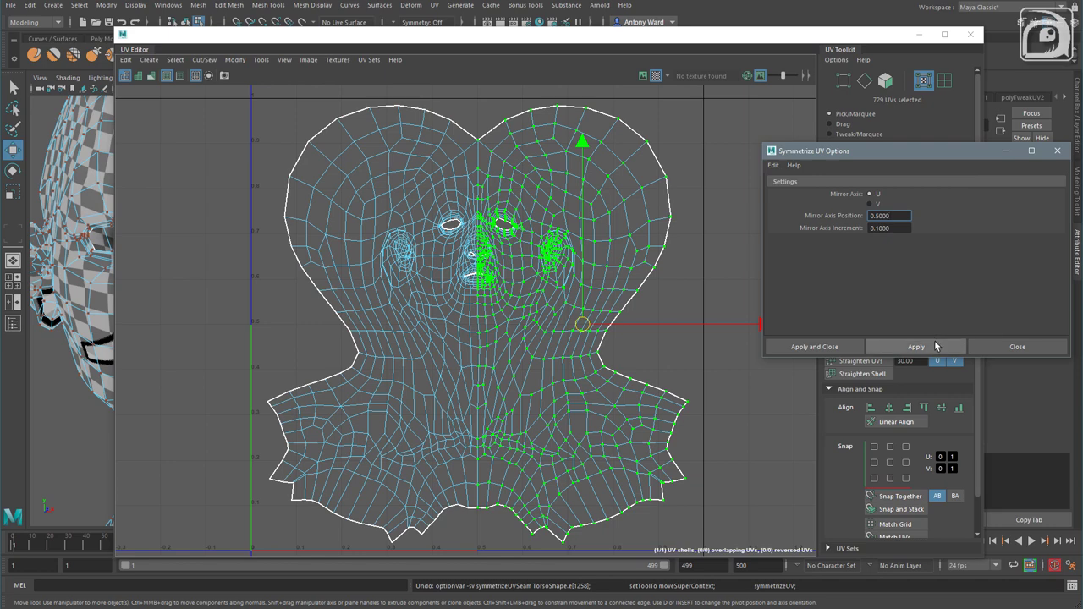
click(937, 346)
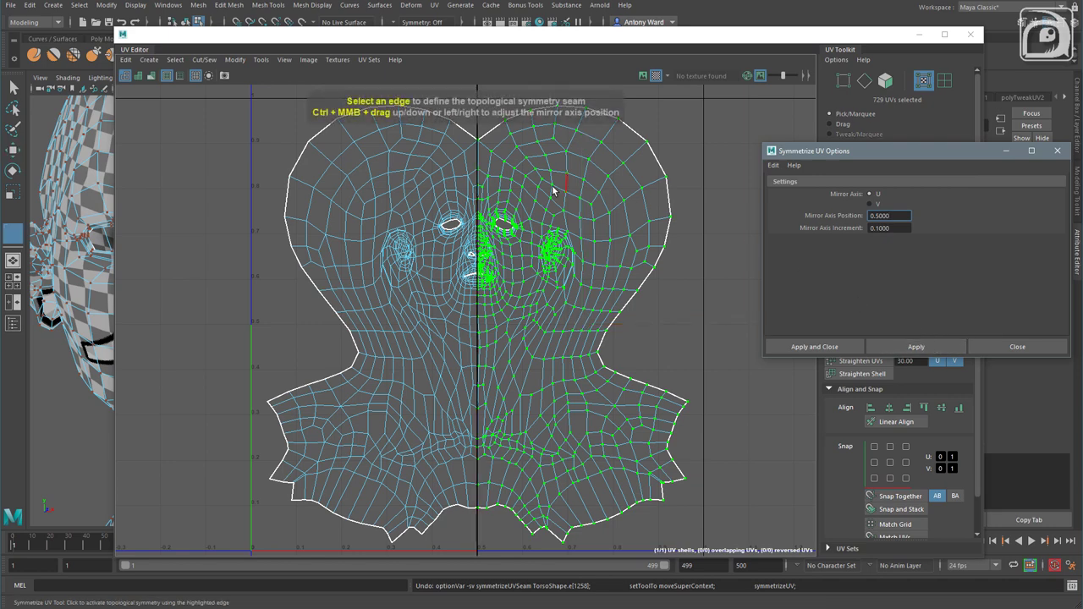
click(480, 181)
key(w)
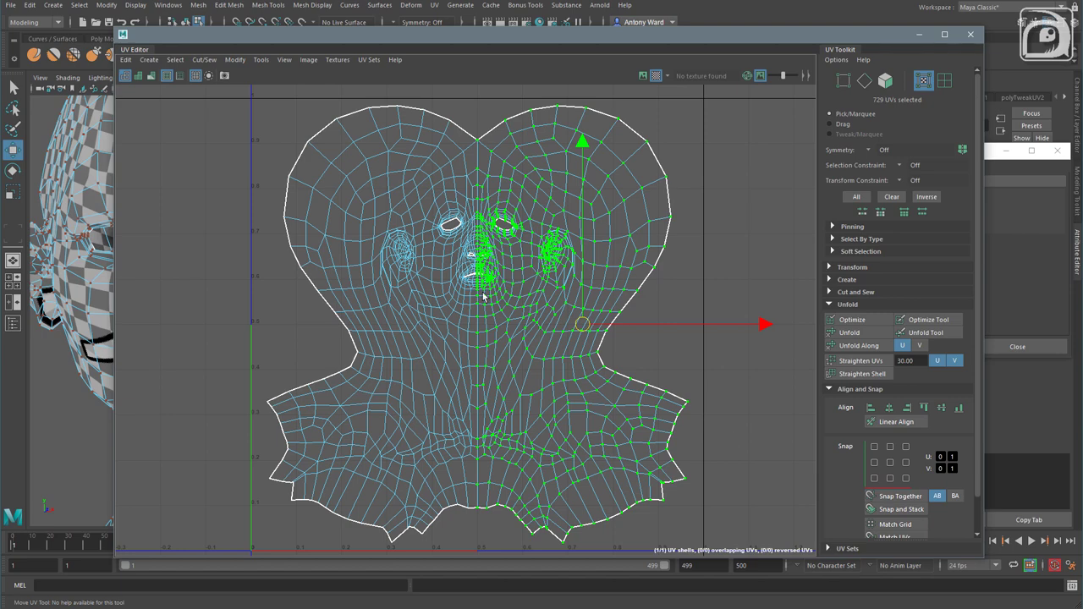
Clear the UV selection and examine the symmetry of the face UVs up close
right_drag(484, 296, 535, 291)
click(716, 255)
alt+middle_drag(412, 295, 417, 369)
alt+right_drag(416, 369, 948, 317)
alt+middle_drag(715, 367, 587, 279)
alt+right_drag(587, 278, 801, 259)
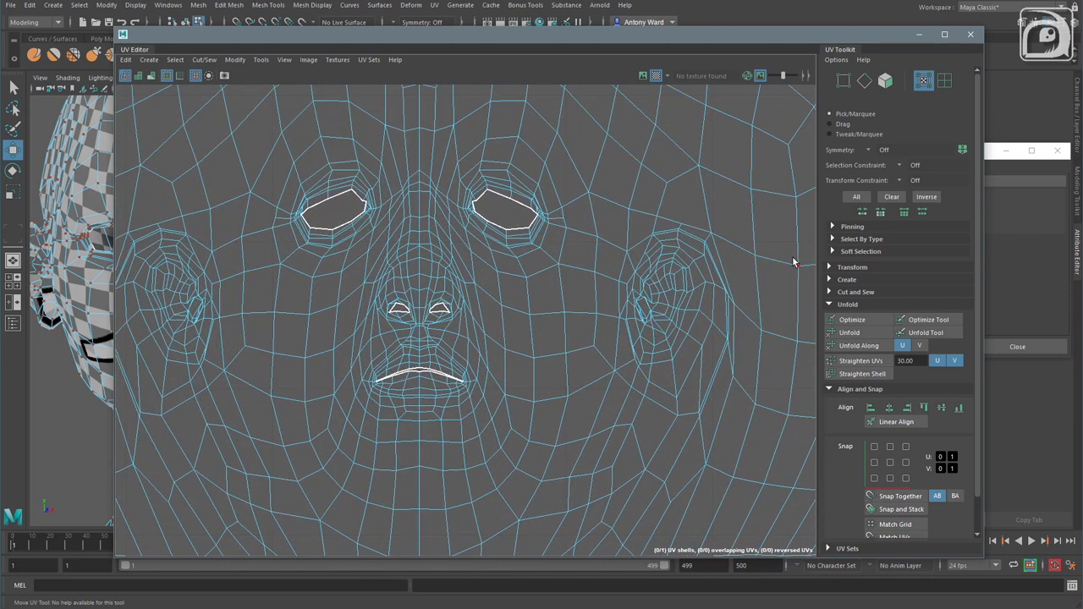
Close the Symmetrize UV options and make the UV Editor window narrower
click(1060, 154)
click(1058, 150)
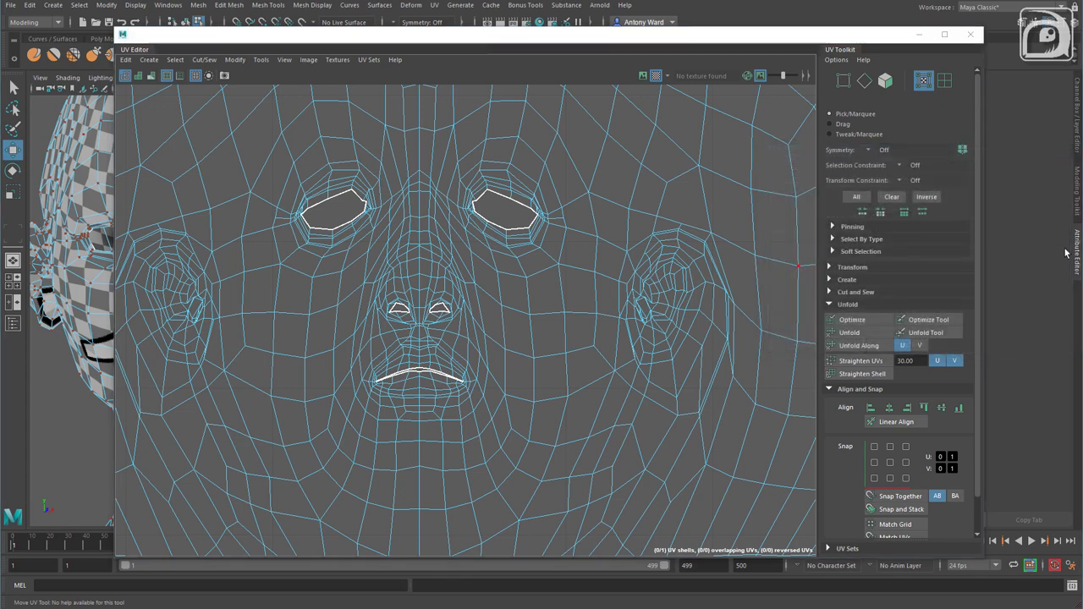
drag(983, 169, 804, 179)
click(215, 225)
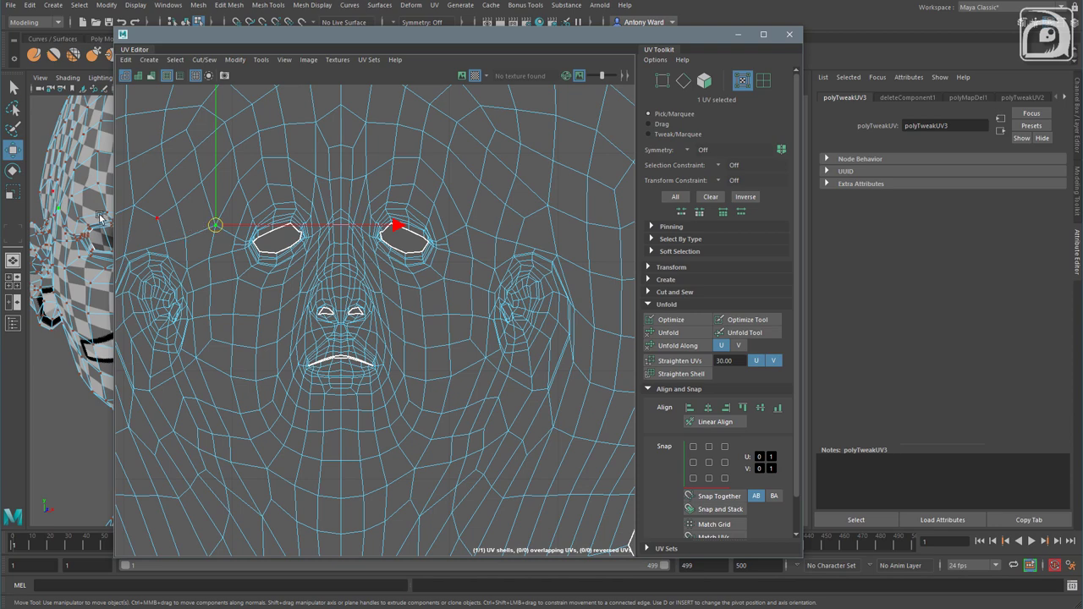
Select the torso mesh in object mode and turn on smooth mesh preview to check the whole shell's UVs
right_click(69, 207)
right_drag(69, 208, 83, 186)
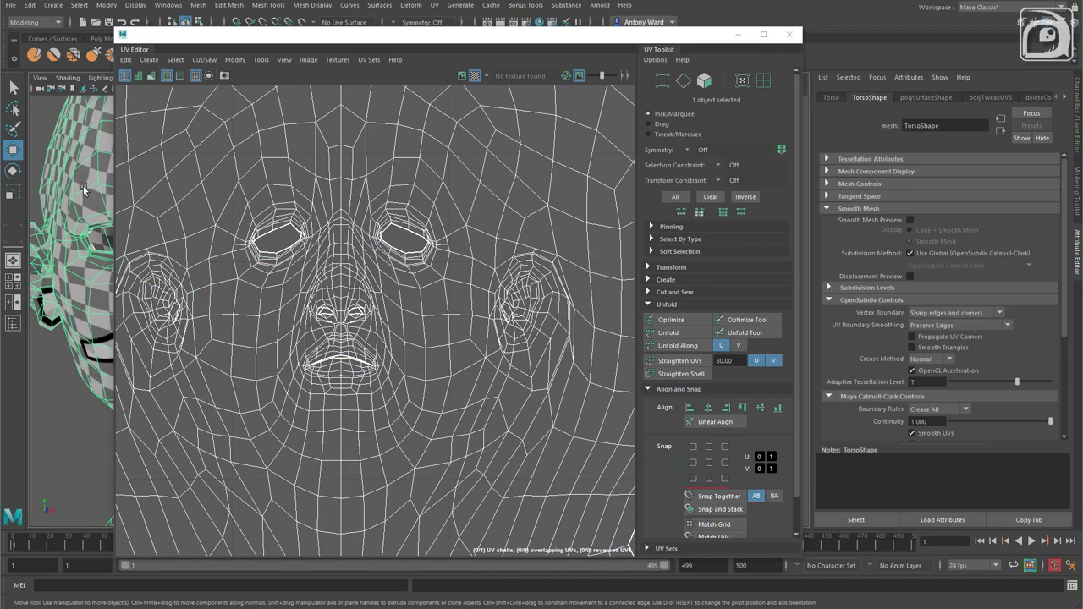
key(3)
alt+middle_drag(375, 309, 436, 313)
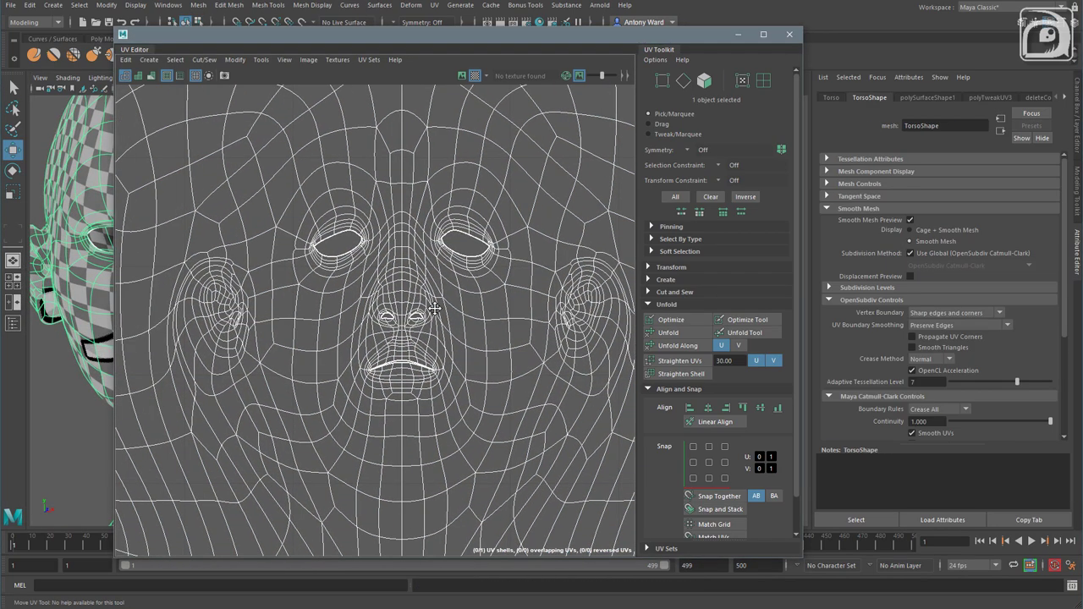
alt+right_drag(473, 315, 387, 328)
alt+middle_drag(387, 328, 402, 301)
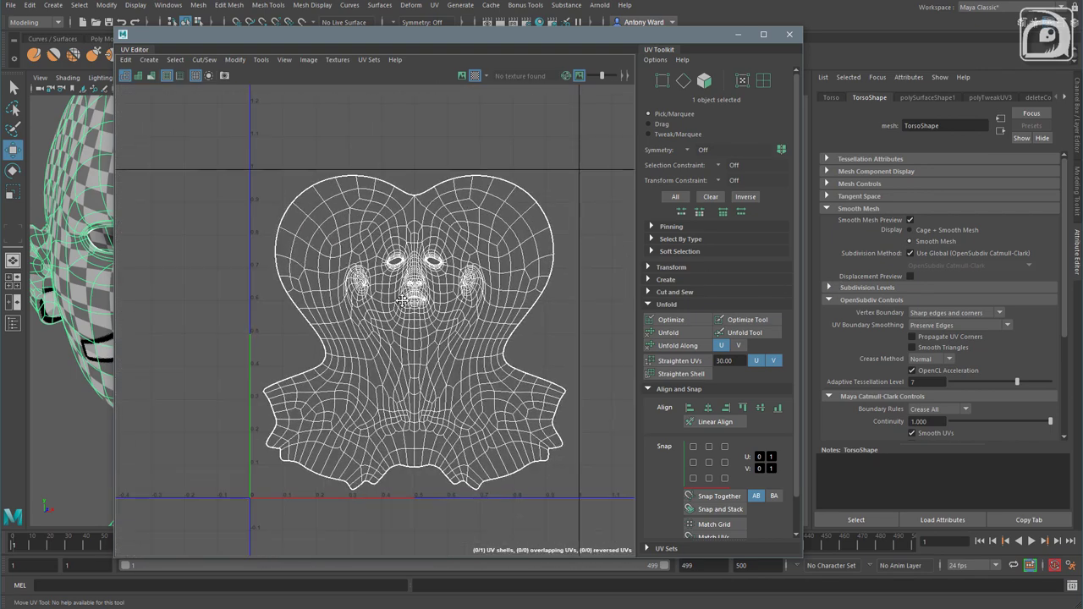
Close the UV Editor and turn off isolate select so the complete character displays in the viewport
click(791, 36)
alt+right_drag(512, 407, 111, 319)
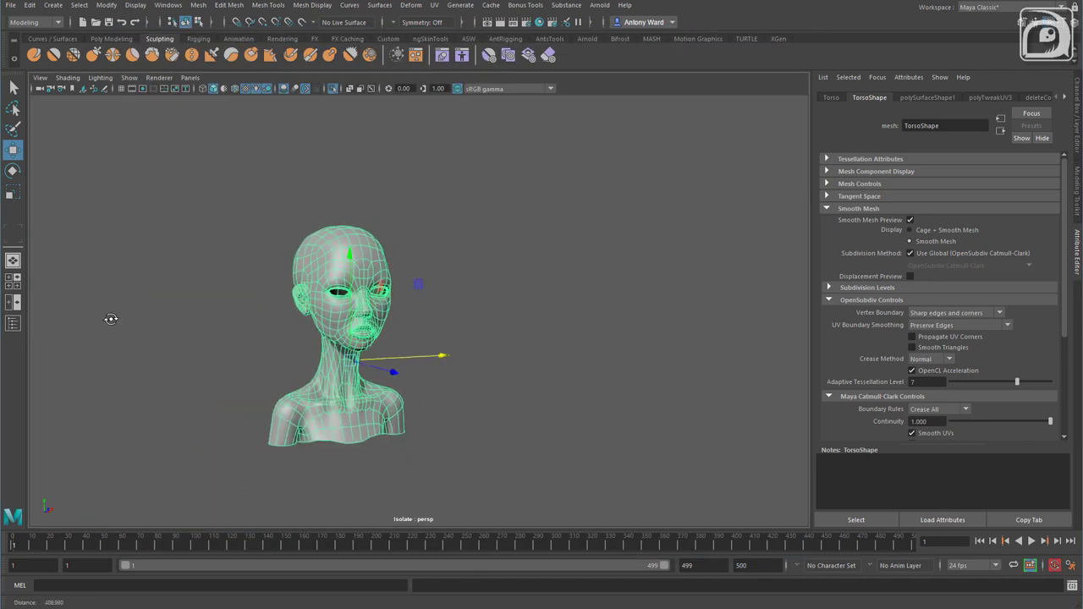
alt+middle_drag(424, 344, 505, 322)
alt+right_drag(506, 321, 617, 293)
alt+middle_drag(617, 293, 598, 315)
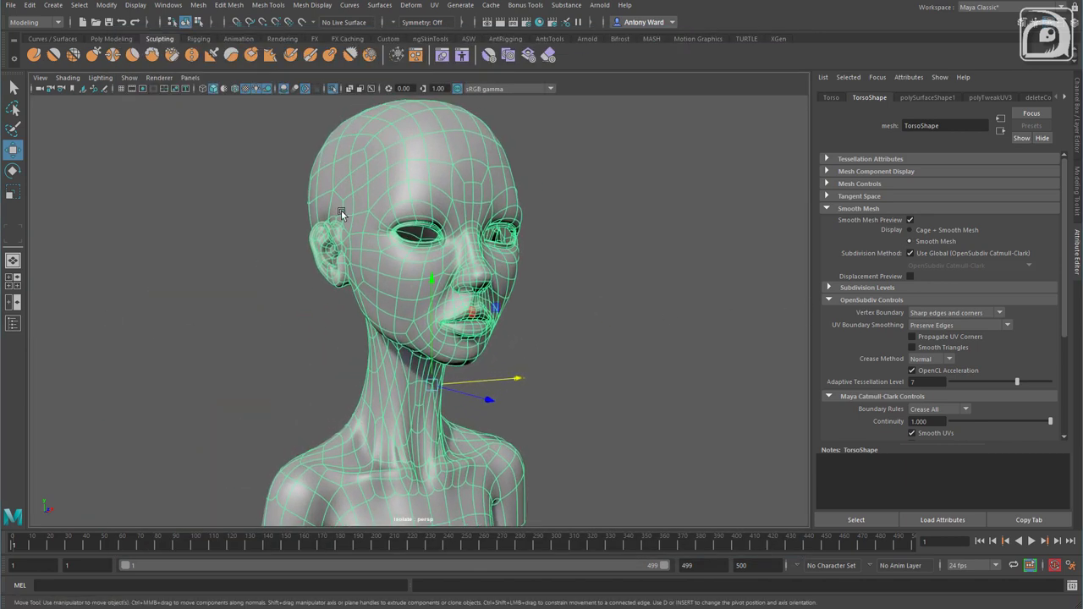
click(129, 77)
mouse_move(169, 97)
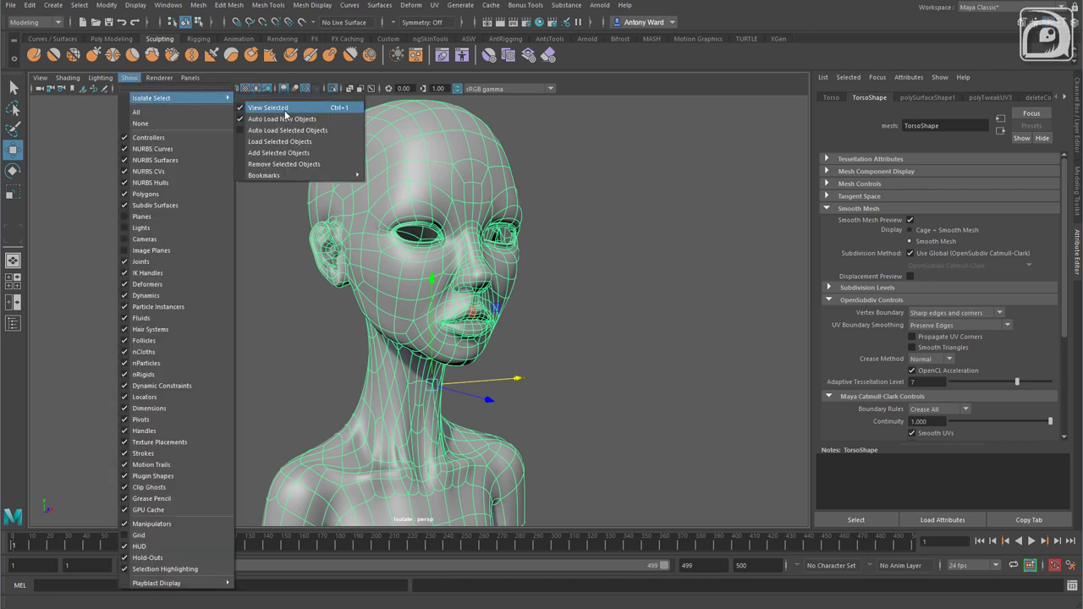
click(270, 108)
click(590, 388)
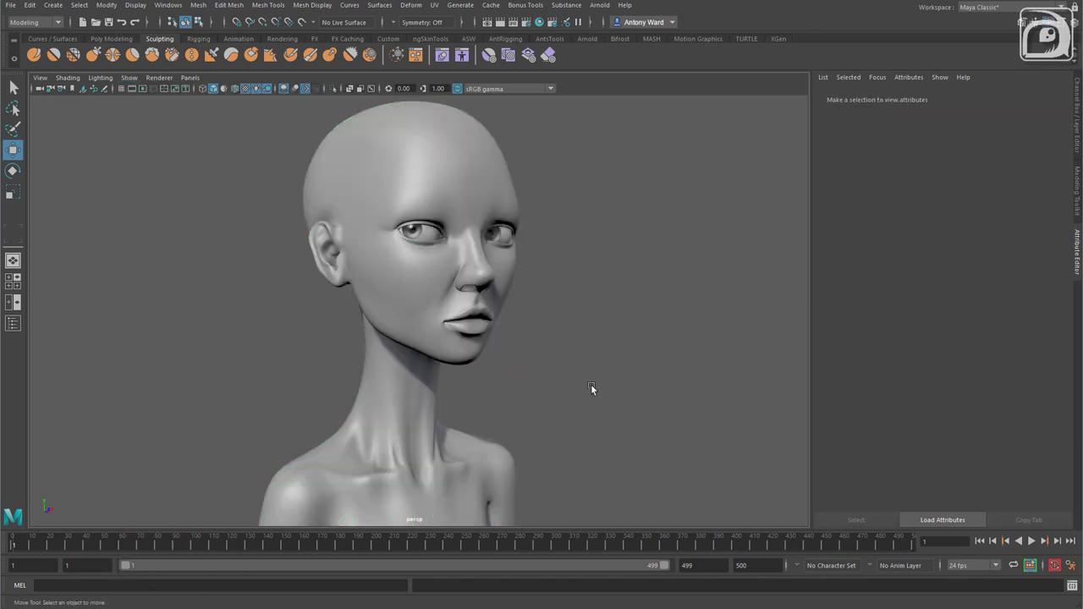
Reopen the UV Editor for the torso mesh, then move and shrink its window to leave the model in view
click(167, 5)
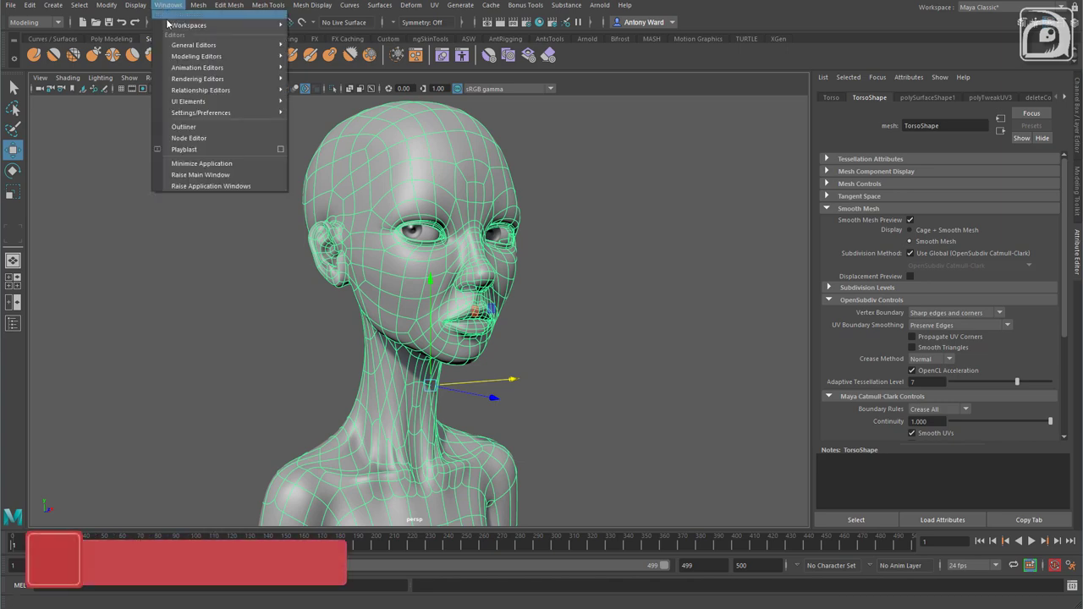
mouse_move(196, 76)
mouse_move(210, 57)
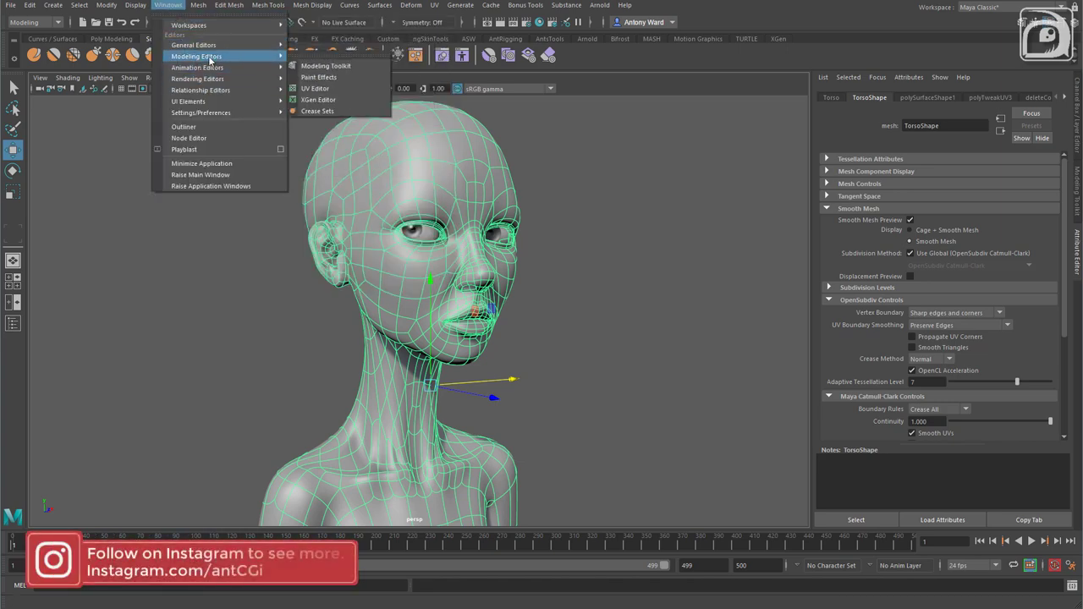
click(347, 92)
drag(191, 36, 427, 37)
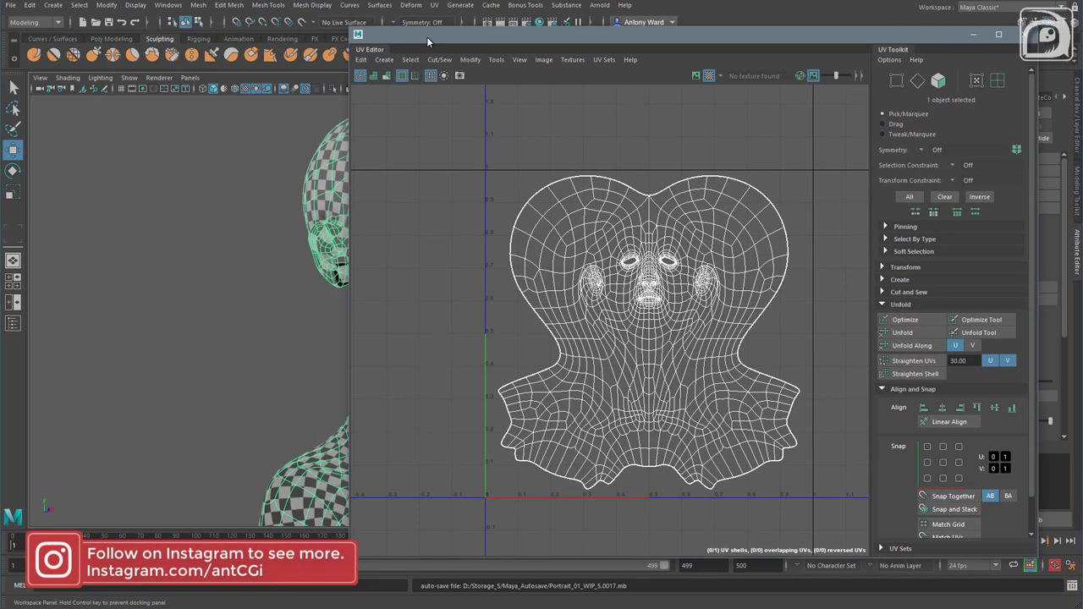
key(f)
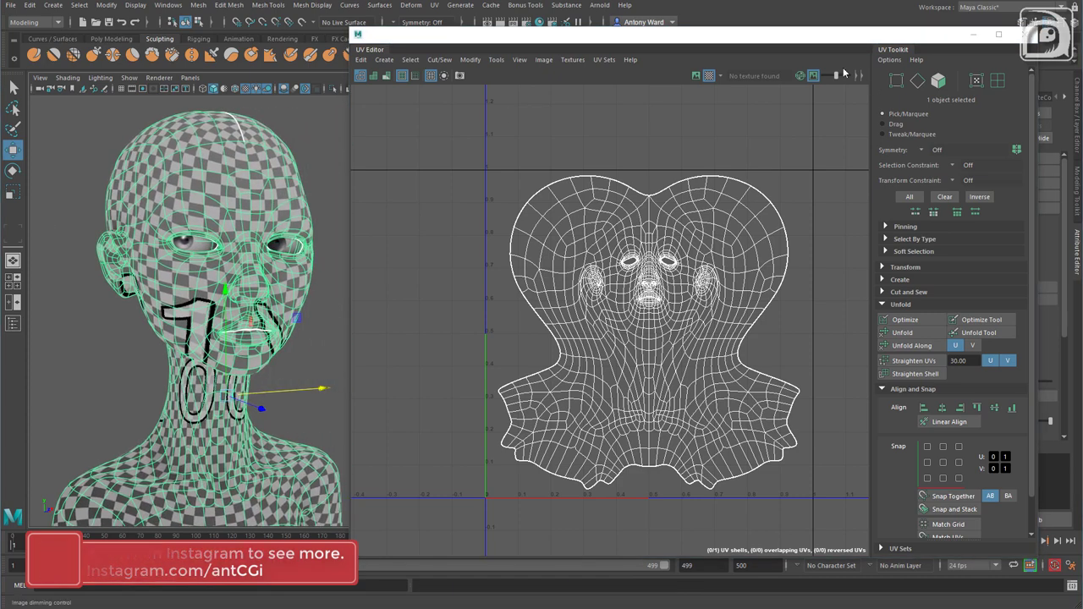
drag(354, 36, 606, 122)
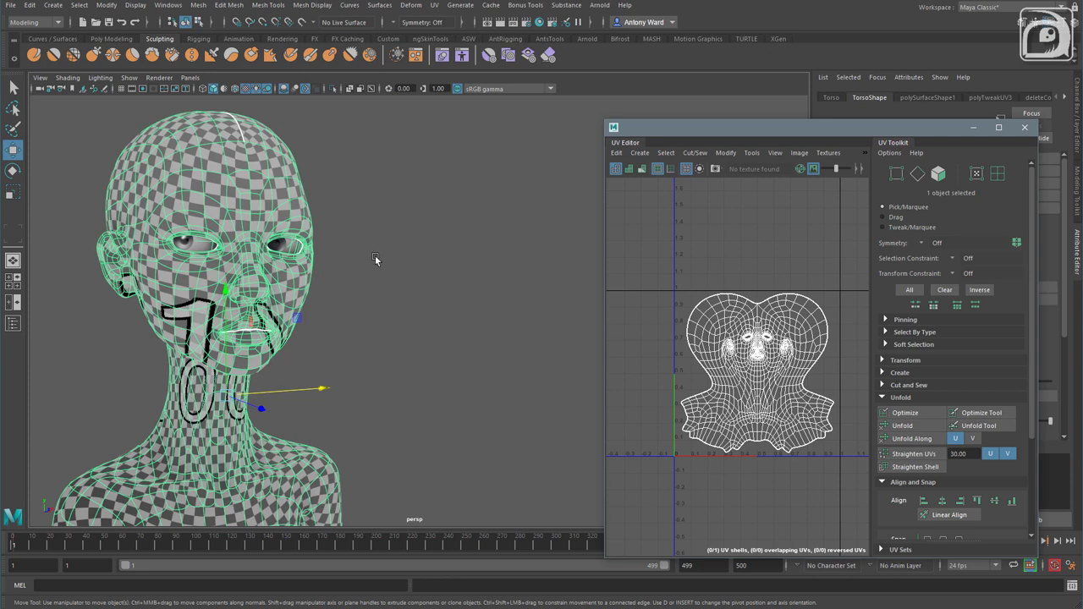
Turn off selection highlighting in the viewport and inspect the checker pattern on the head and torso
alt+drag(398, 328, 347, 330)
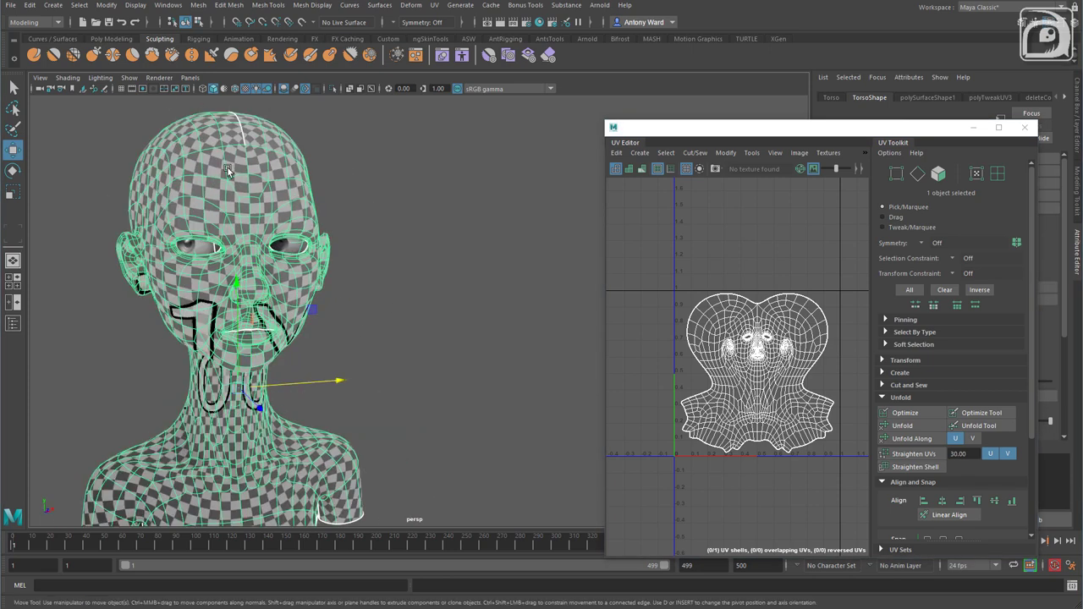
click(136, 81)
click(167, 569)
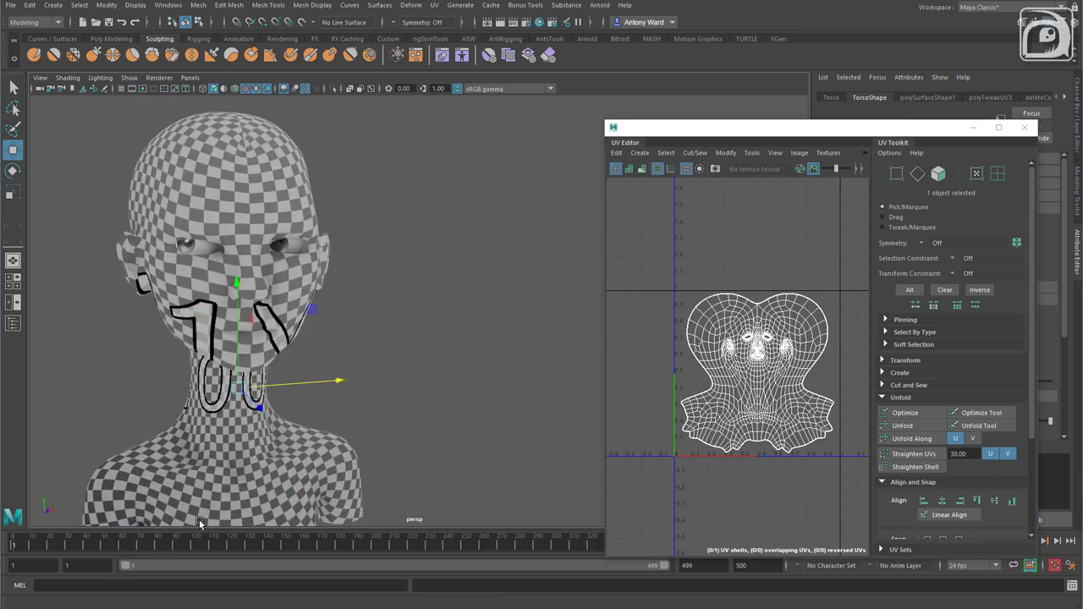
alt+middle_drag(416, 397, 496, 372)
mouse_move(495, 372)
alt+mouse_down()
mouse_move(474, 370)
mouse_move(535, 365)
mouse_move(565, 378)
mouse_move(567, 391)
mouse_move(355, 355)
mouse_move(359, 385)
mouse_move(476, 359)
mouse_move(493, 370)
mouse_move(486, 378)
alt+mouse_up()
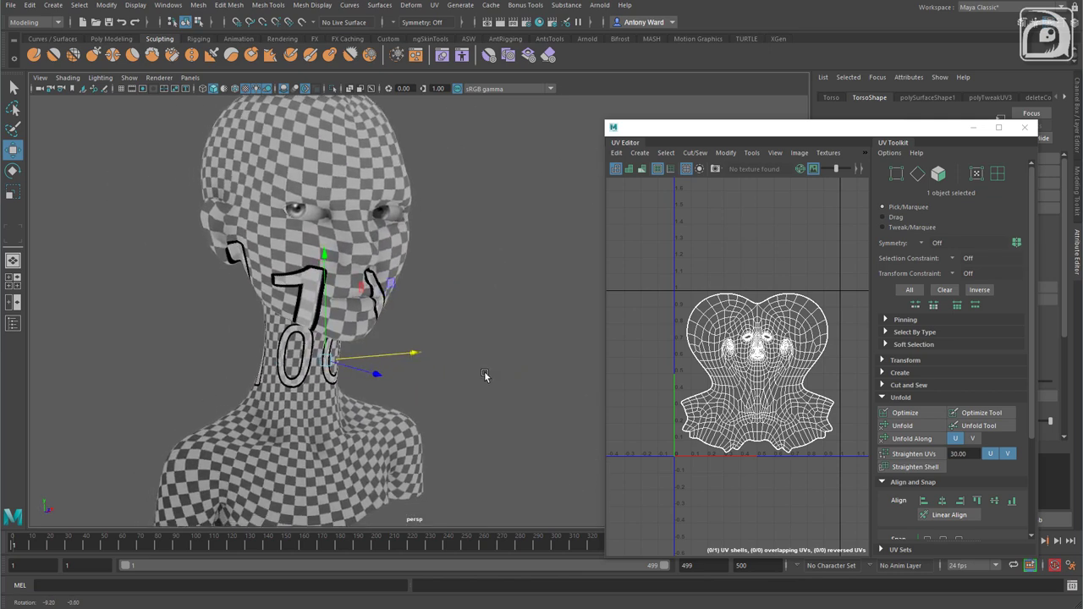
alt+right_drag(486, 378, 474, 358)
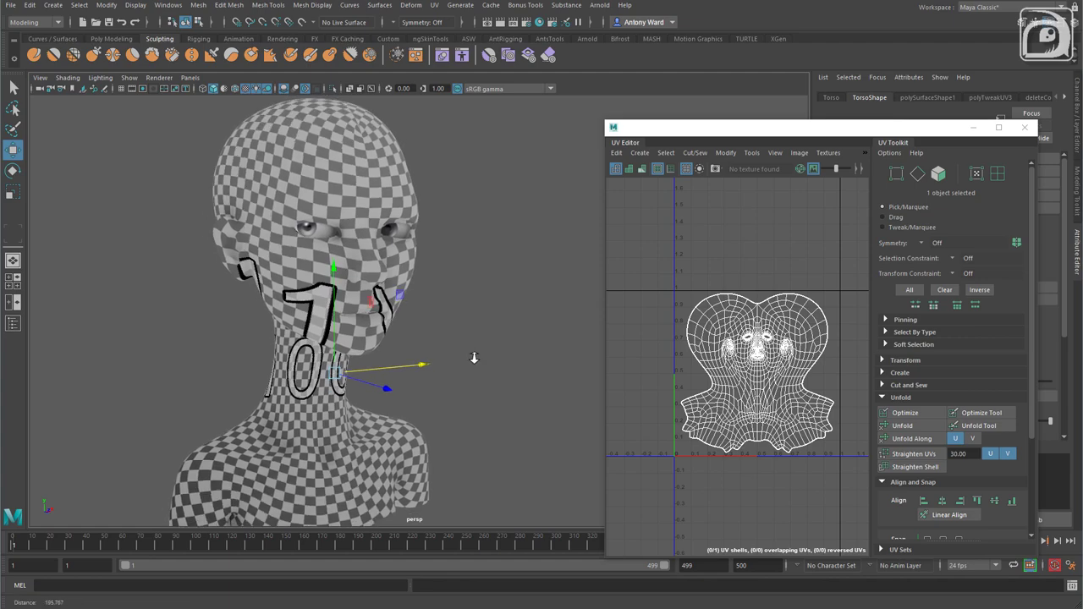
click(100, 81)
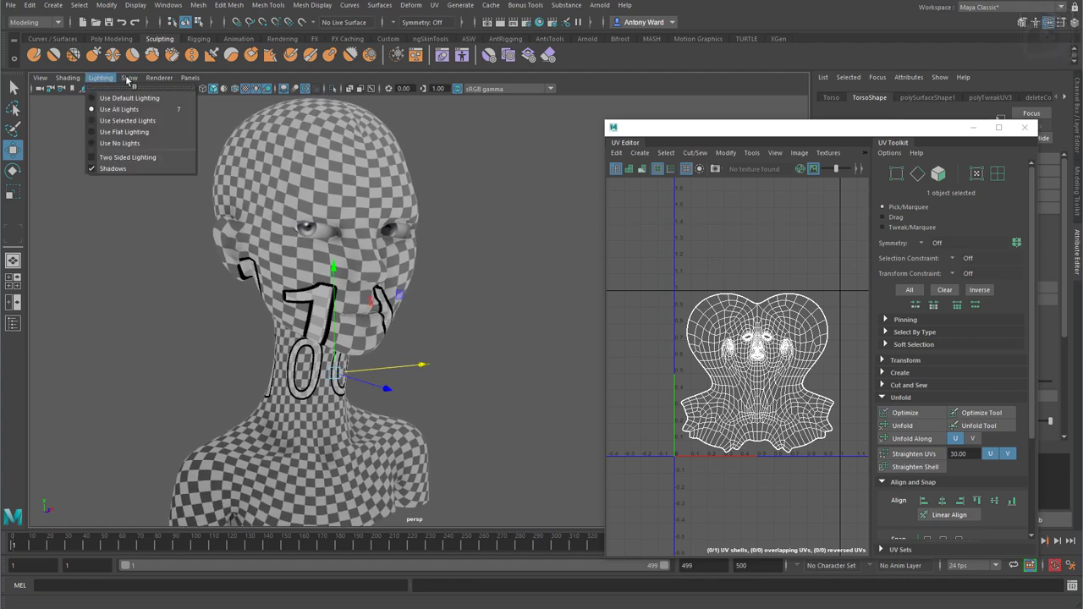